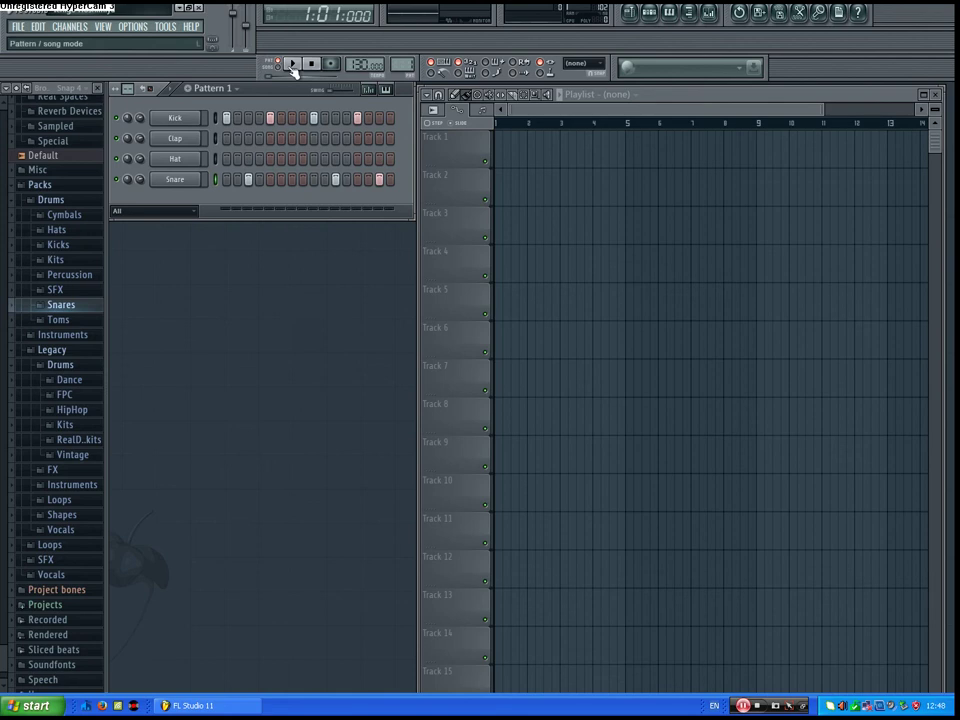
Step: Play Pattern 1 to hear the kick and snare beat, and stop playback
{"action": "left_click", "coordinate": [292, 64]}
{"action": "left_click", "coordinate": [292, 64]}
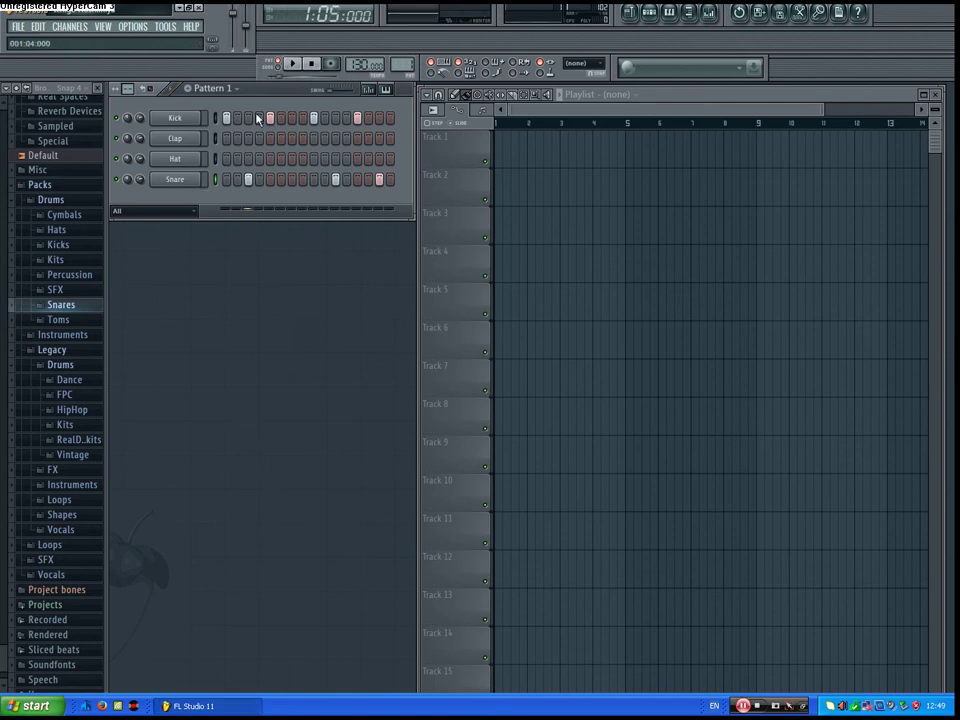
{"action": "left_click", "coordinate": [311, 64]}
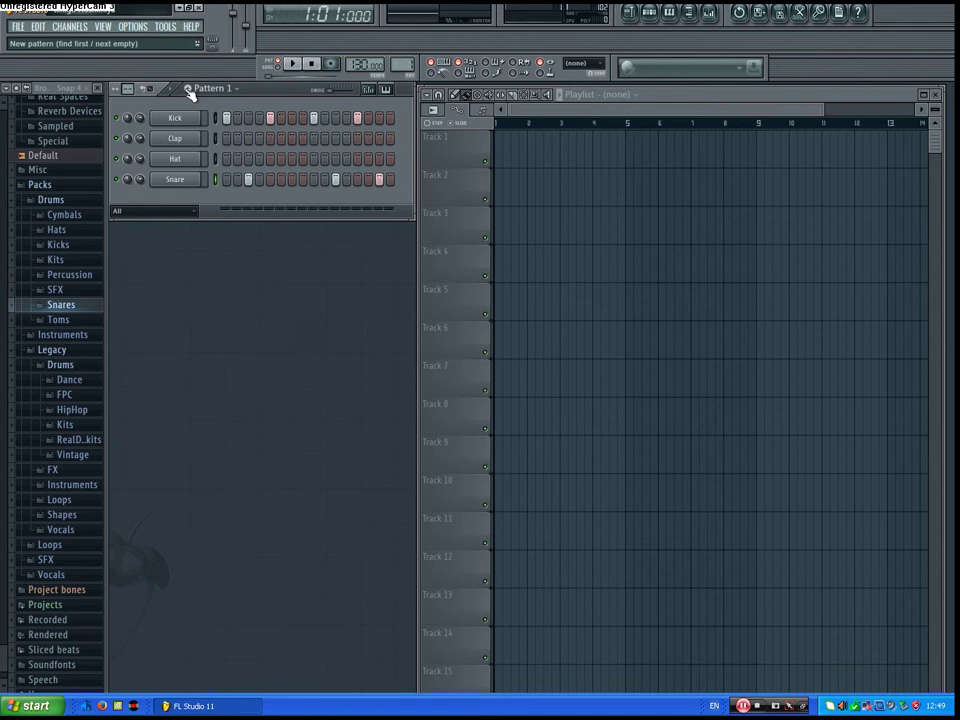
Step: Create a new pattern named "white noise sweep" and add a 3x Osc channel to it
{"action": "left_click", "coordinate": [187, 89]}
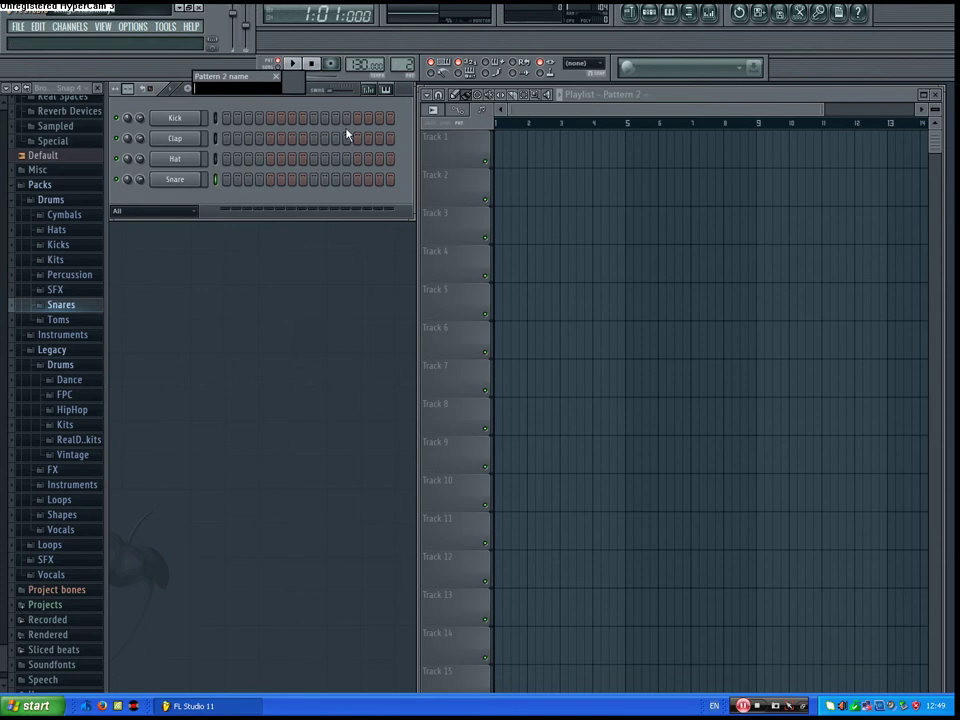
{"action": "type", "text": "white noise sweep"}
{"action": "key", "text": "Return"}
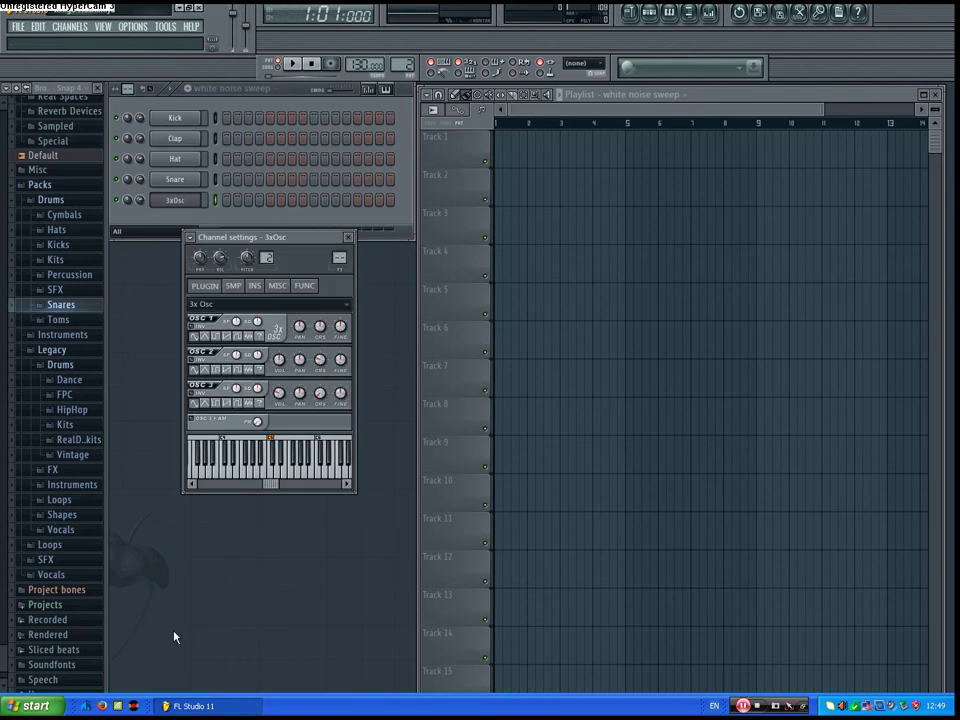
Step: Inspect the 3x Osc function and oscillator settings, audition a few notes, and close its channel settings
{"action": "left_click", "coordinate": [304, 285]}
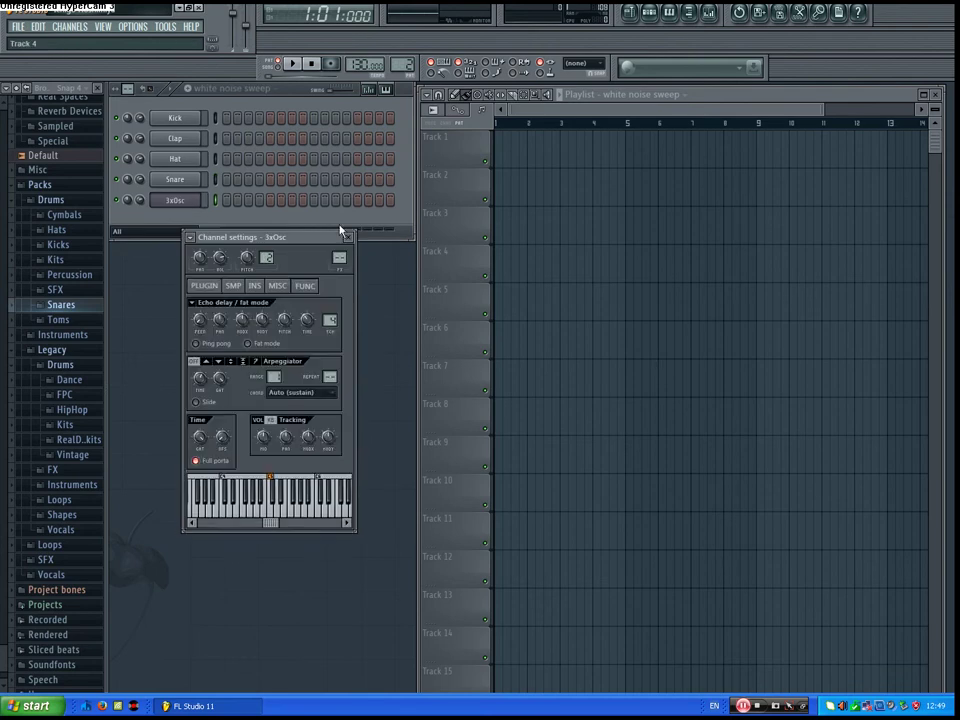
{"action": "left_click", "coordinate": [214, 287]}
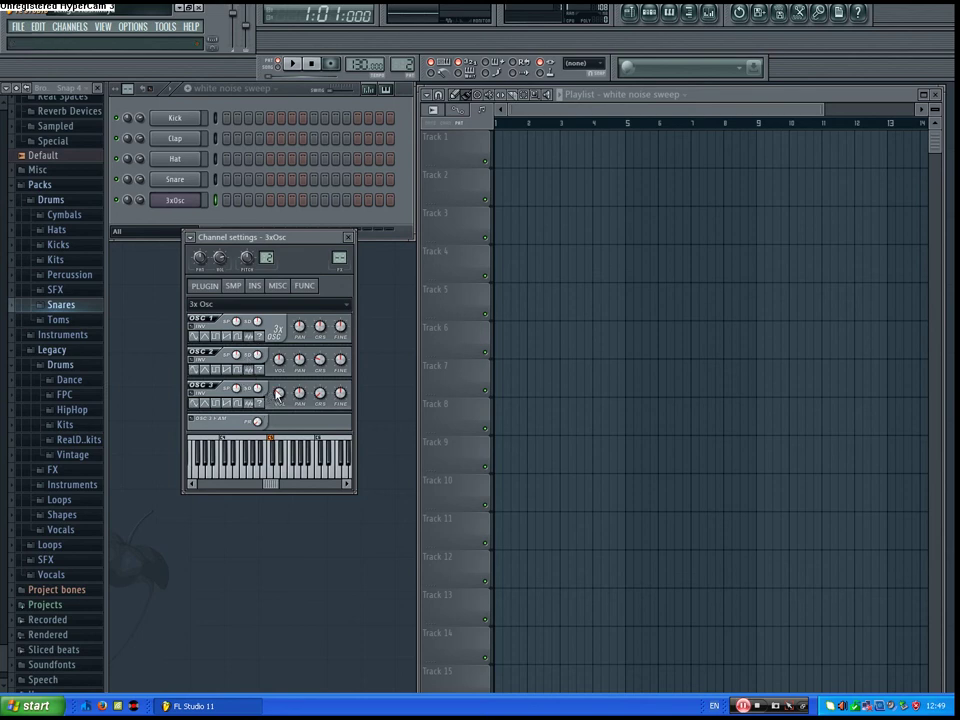
{"action": "left_click_drag", "start_coordinate": [278, 394], "coordinate": [278, 412]}
{"action": "key", "text": "v"}
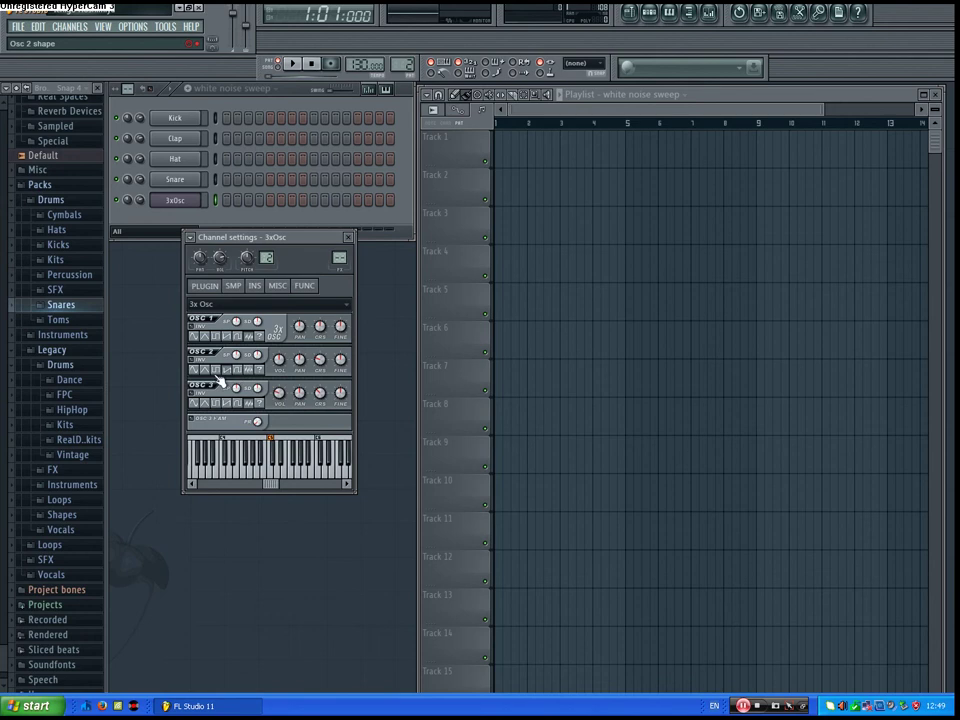
{"action": "key", "text": "n"}
{"action": "key", "text": "b"}
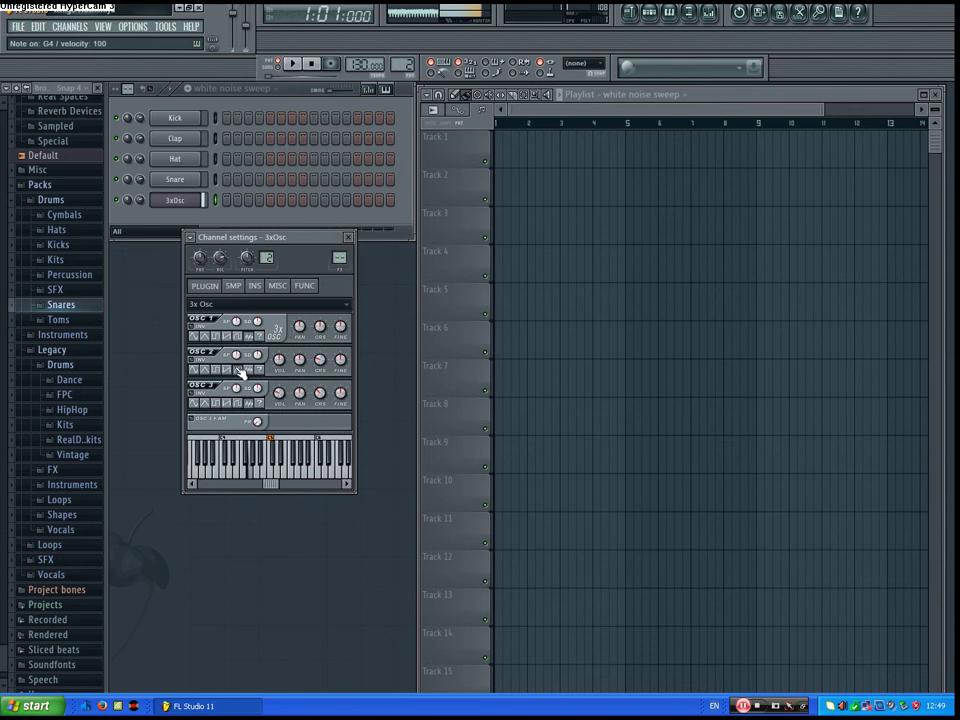
{"action": "left_click", "coordinate": [348, 238]}
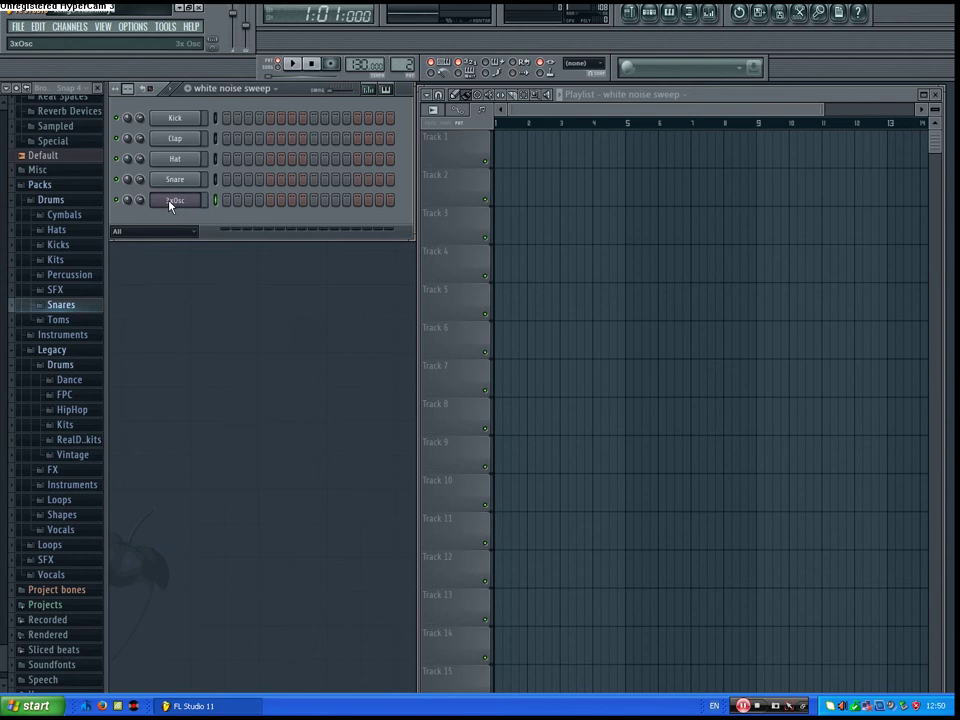
Step: Place a G4 note at the very start of the 3xOsc channel's piano roll
{"action": "key", "text": "F7"}
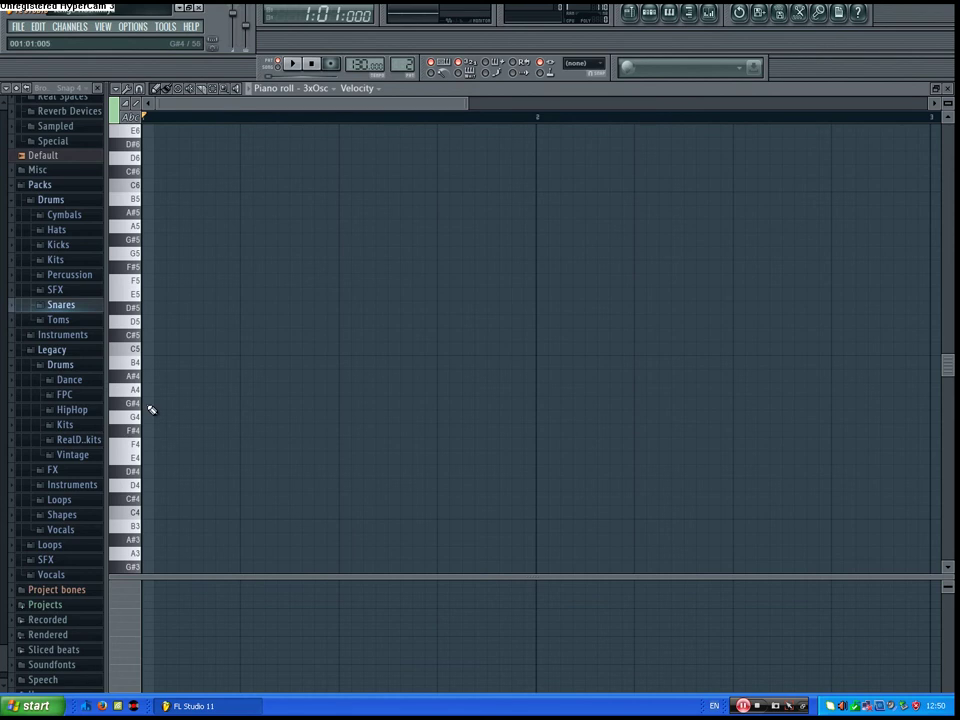
{"action": "left_click", "coordinate": [420, 416]}
{"action": "left_click_drag", "start_coordinate": [437, 416], "coordinate": [150, 420]}
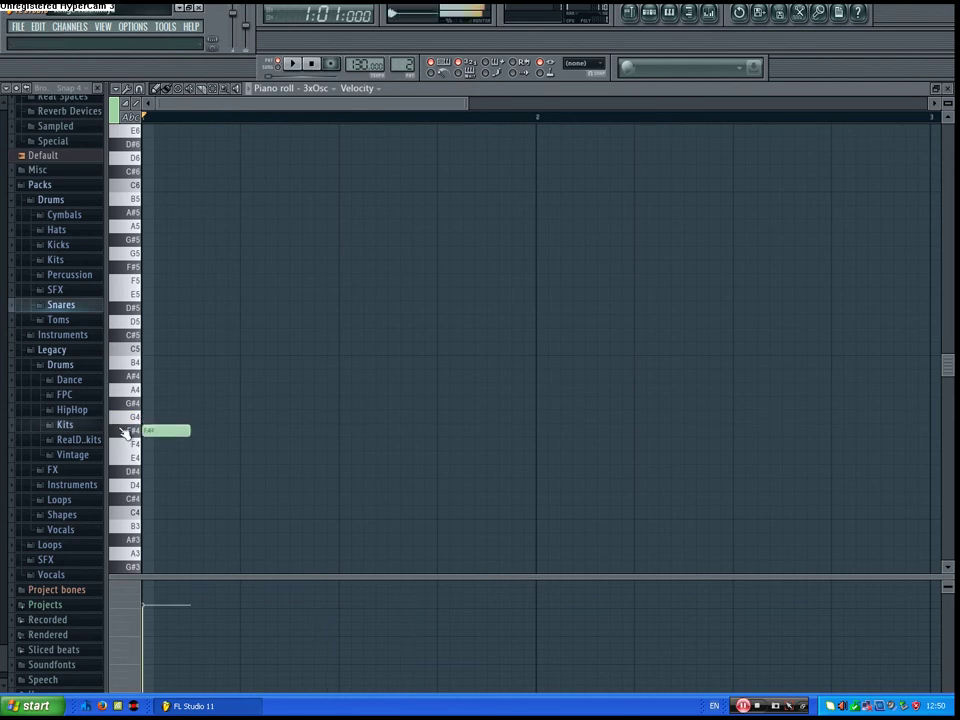
{"action": "right_click", "coordinate": [154, 418]}
{"action": "left_click", "coordinate": [150, 416]}
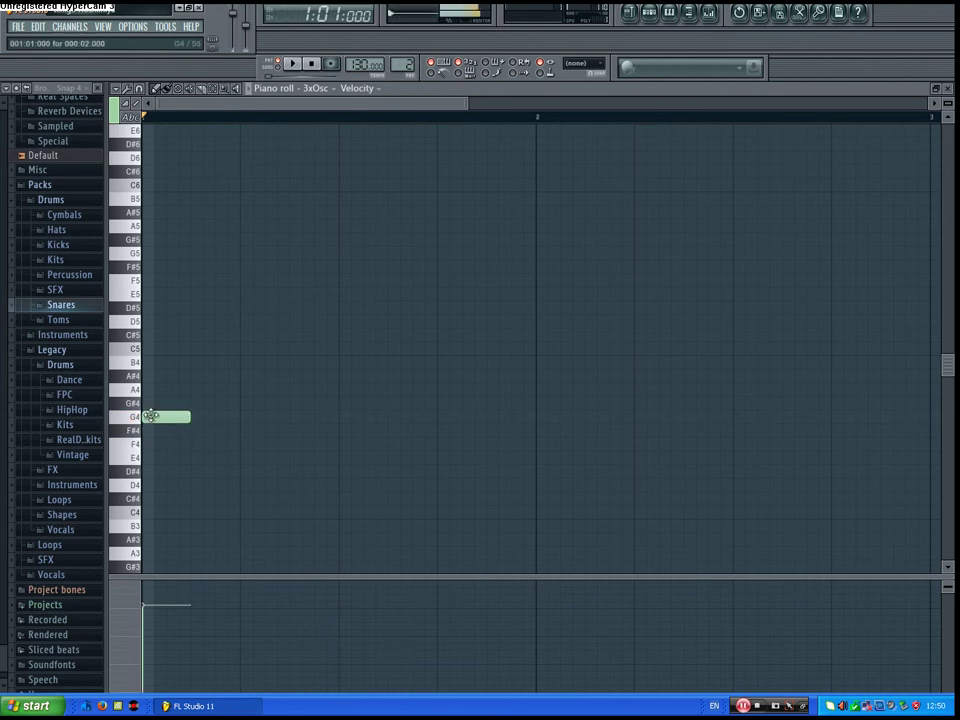
{"action": "right_click", "coordinate": [154, 419]}
{"action": "left_click", "coordinate": [150, 416]}
Step: Lengthen the G4 note to about 6 bars through its note properties, and close the piano roll
{"action": "double_click", "coordinate": [150, 416]}
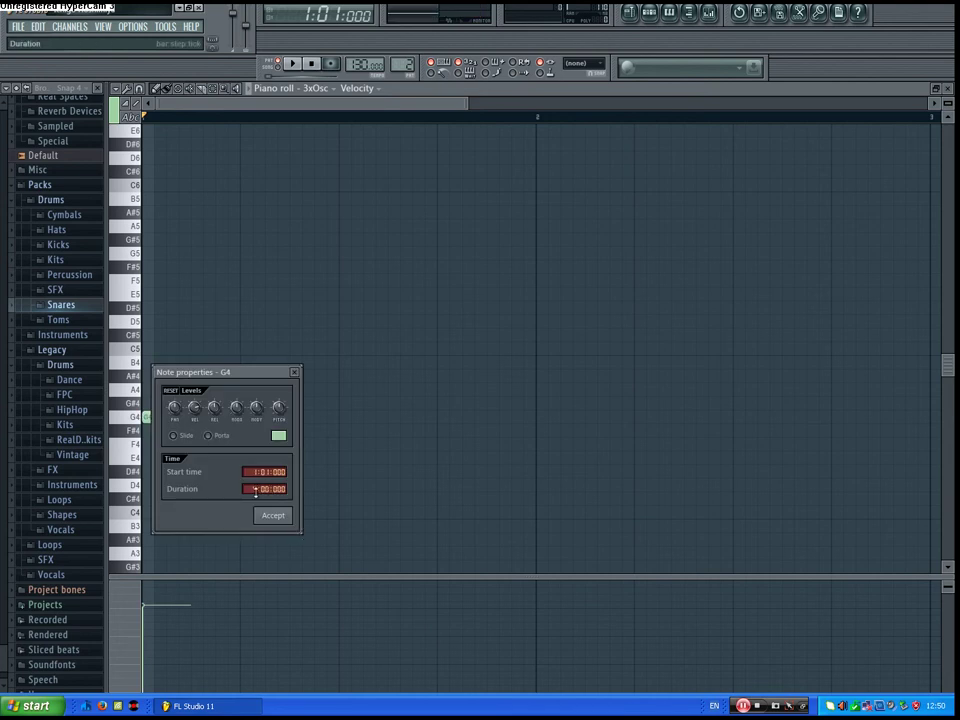
{"action": "left_click_drag", "start_coordinate": [255, 489], "coordinate": [263, 540]}
{"action": "left_click", "coordinate": [273, 516]}
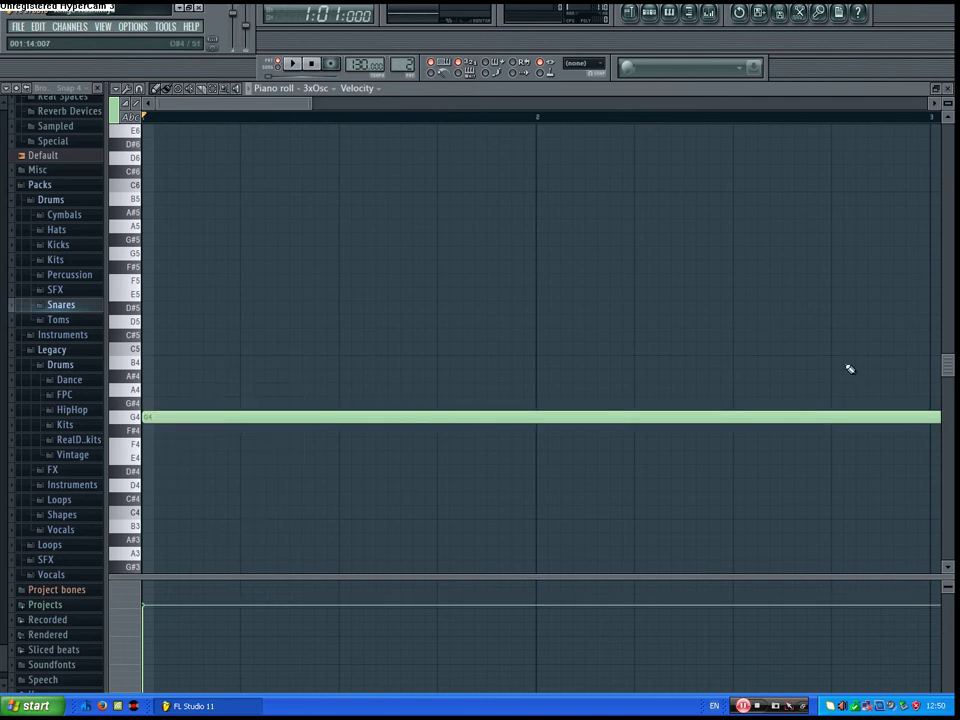
{"action": "left_click", "coordinate": [950, 97]}
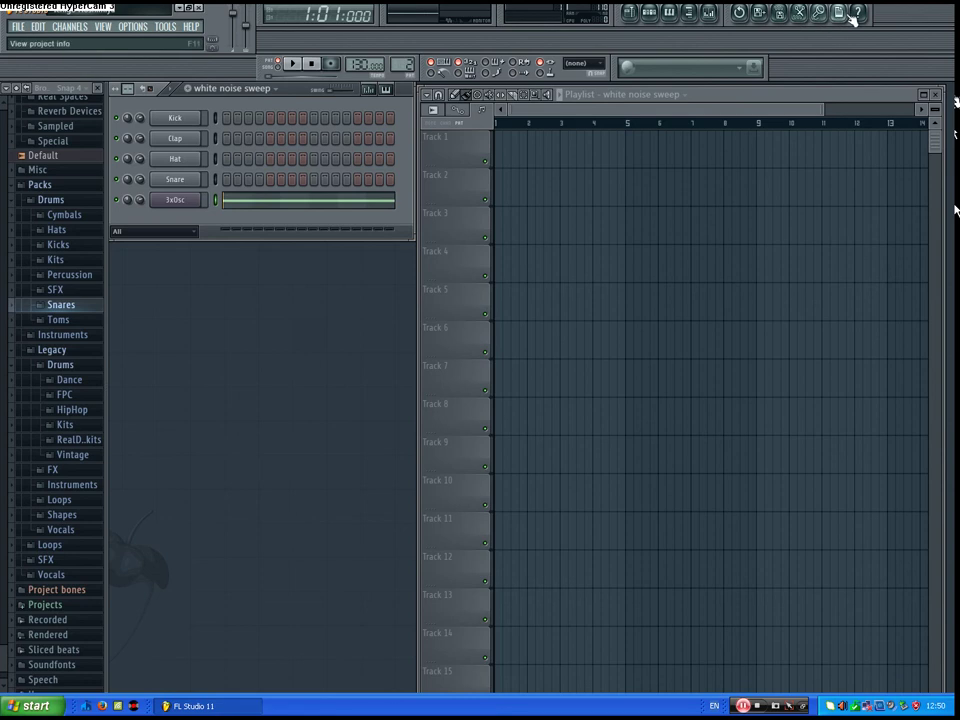
Step: Open the mixer and link the 3xOsc channel to Insert 1
{"action": "left_click", "coordinate": [720, 12]}
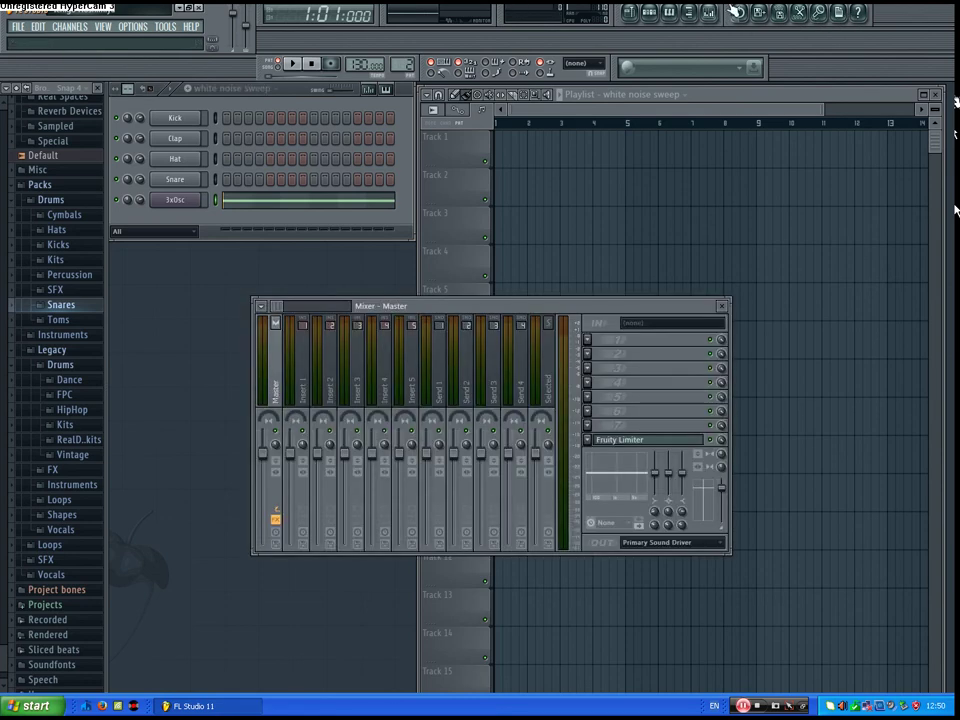
{"action": "left_click", "coordinate": [306, 401]}
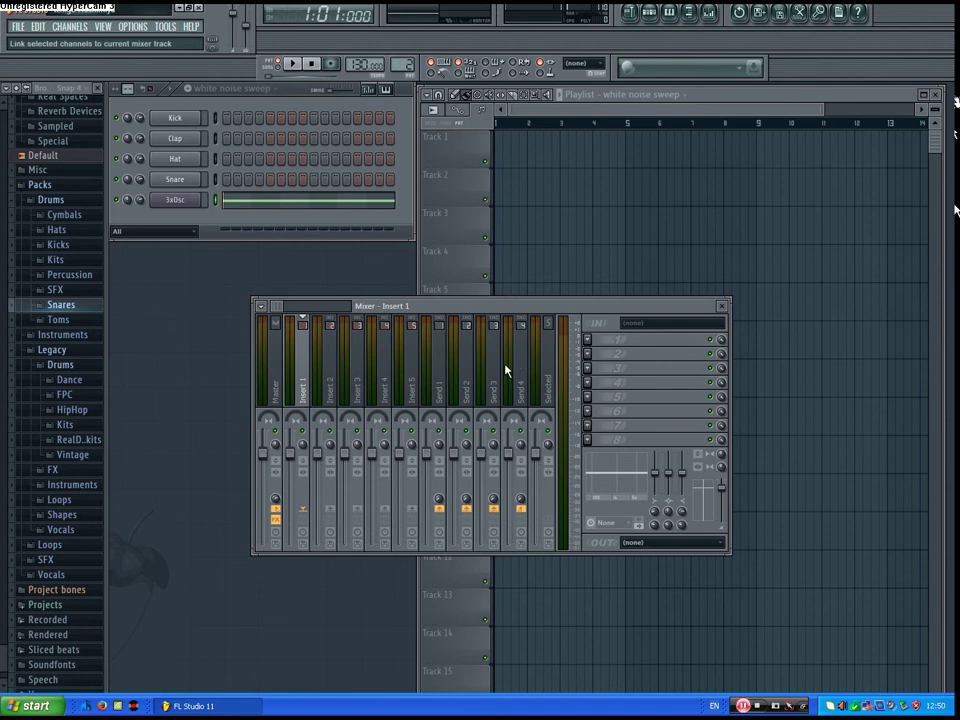
{"action": "key", "text": "ctrl+l"}
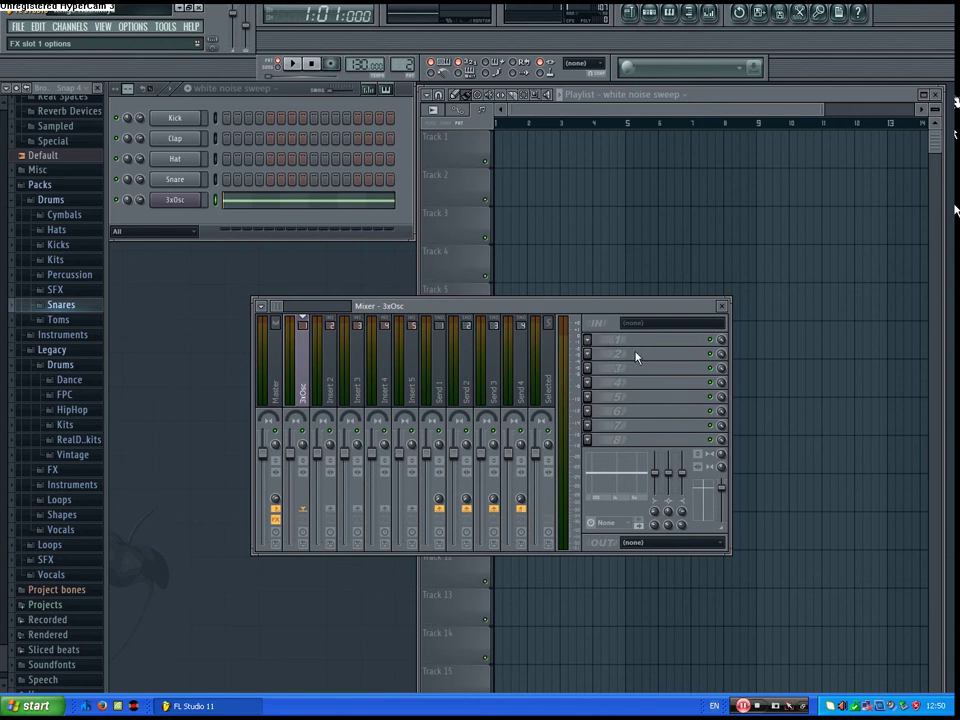
Step: Load Fruity Free Filter in the 3xOsc mixer track's first effect slot and set its low-pass frequency to 125 Hz
{"action": "left_click", "coordinate": [786, 366]}
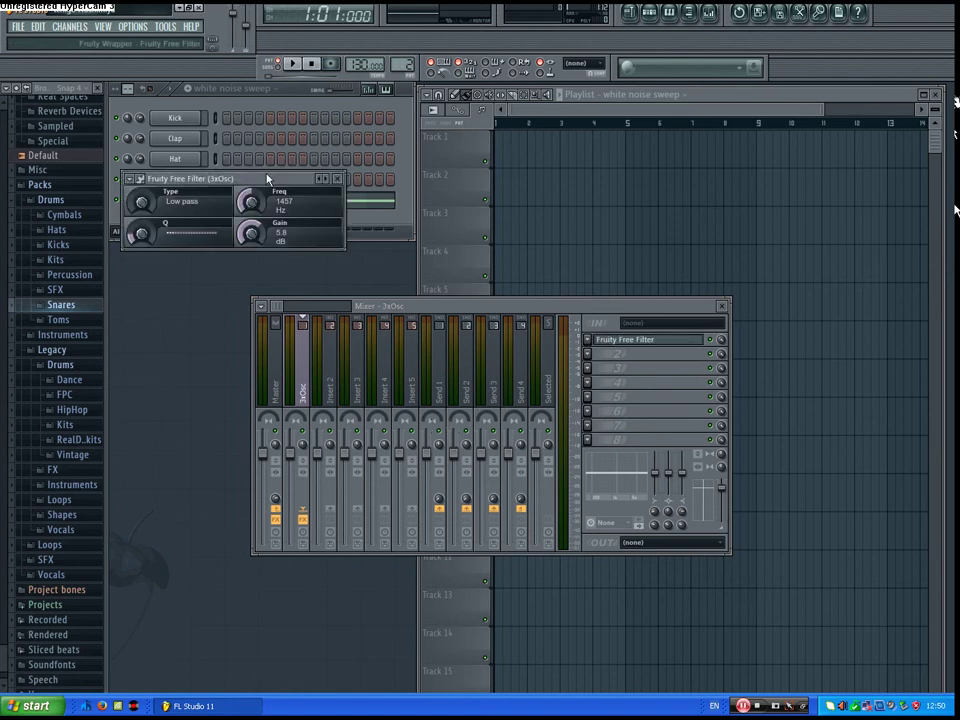
{"action": "left_click_drag", "start_coordinate": [260, 181], "coordinate": [316, 590]}
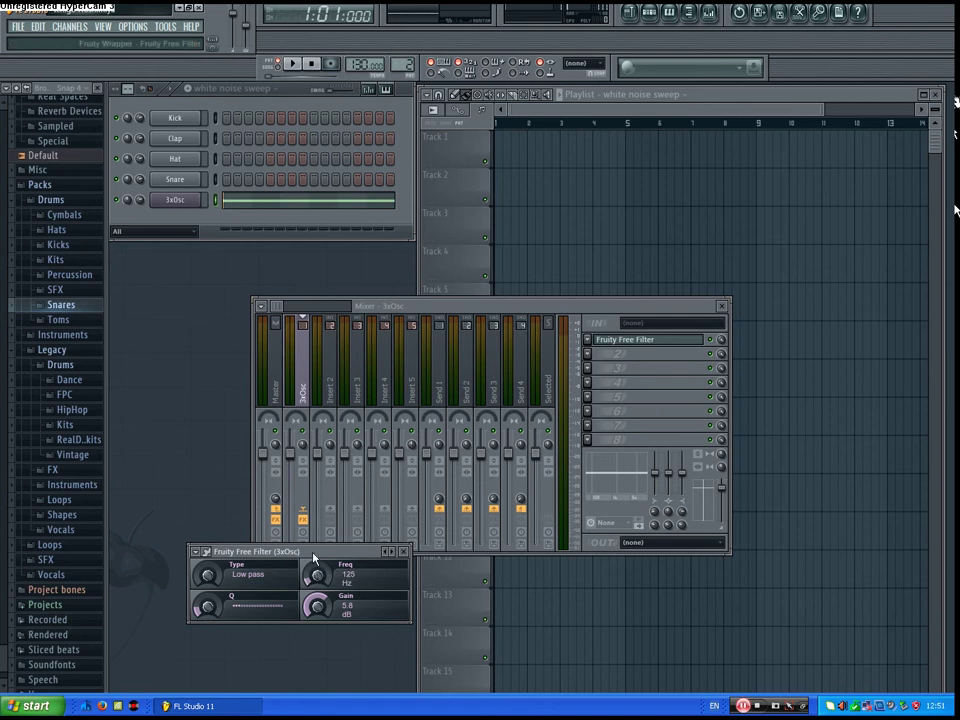
{"action": "left_click_drag", "start_coordinate": [300, 551], "coordinate": [272, 270]}
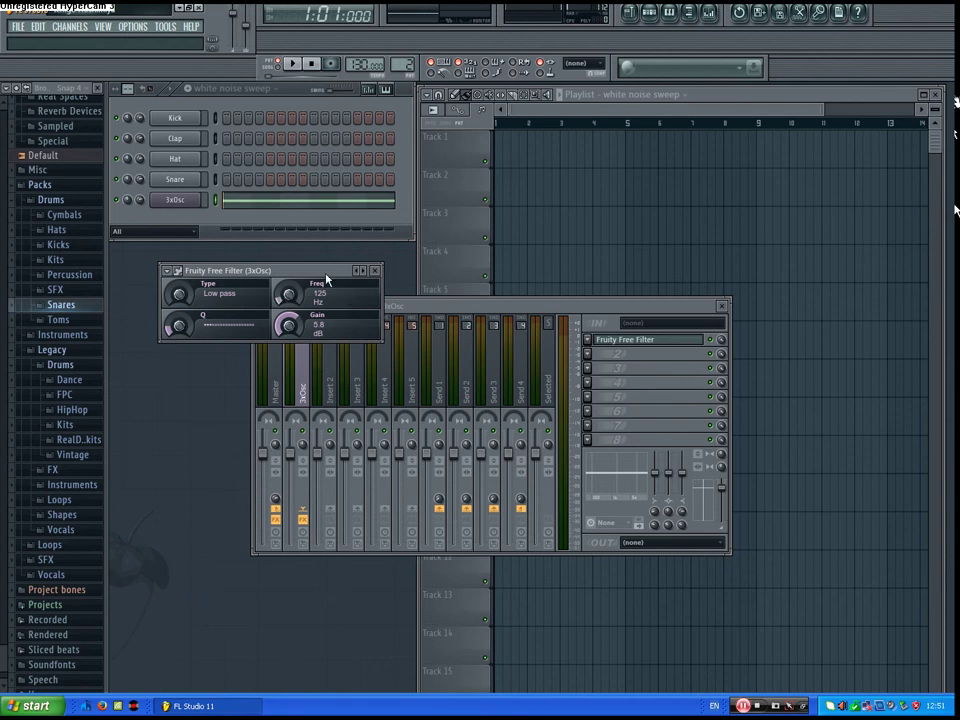
Step: Place the white noise sweep clip at bar 1 of Track 1 and create an automation clip for the filter's Freq
{"action": "left_click", "coordinate": [499, 148]}
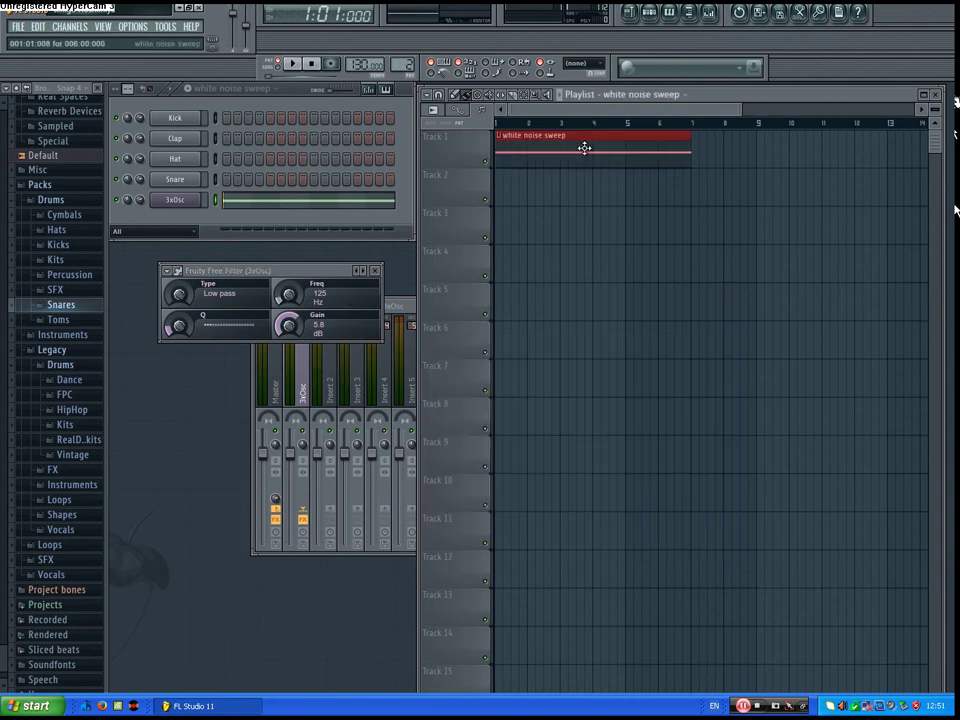
{"action": "left_click", "coordinate": [290, 297]}
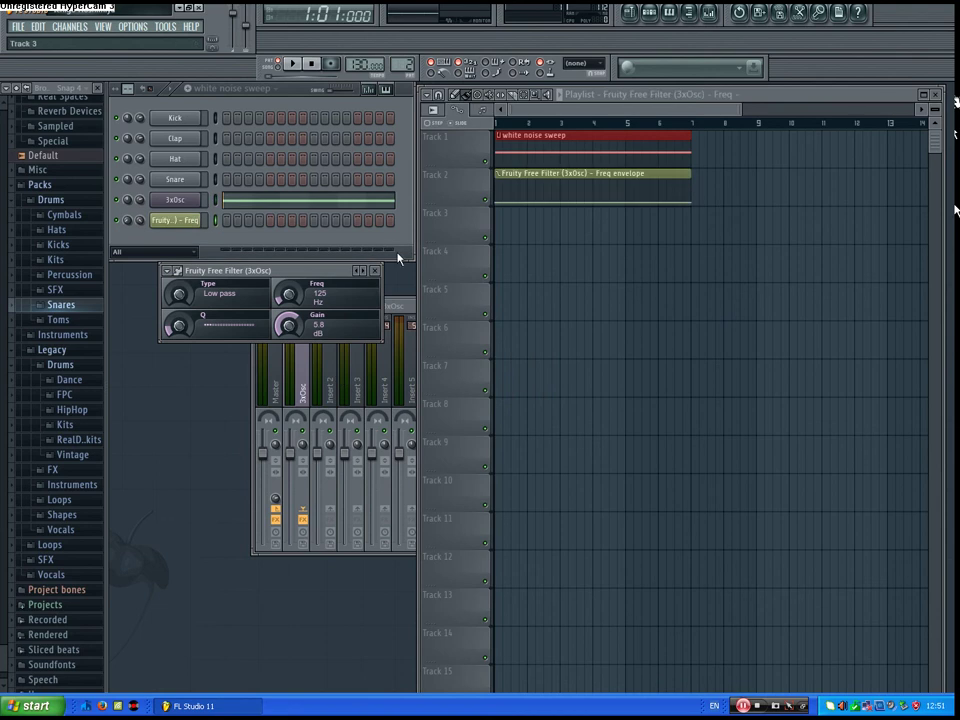
{"action": "left_click", "coordinate": [375, 270]}
{"action": "key", "text": "F9"}
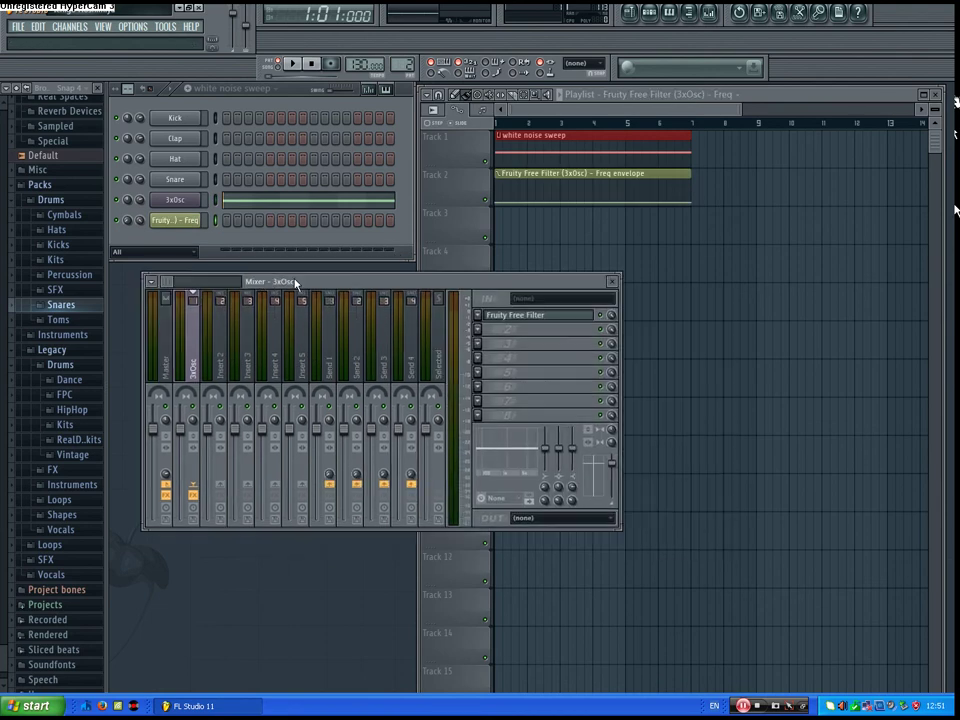
{"action": "left_click", "coordinate": [613, 282]}
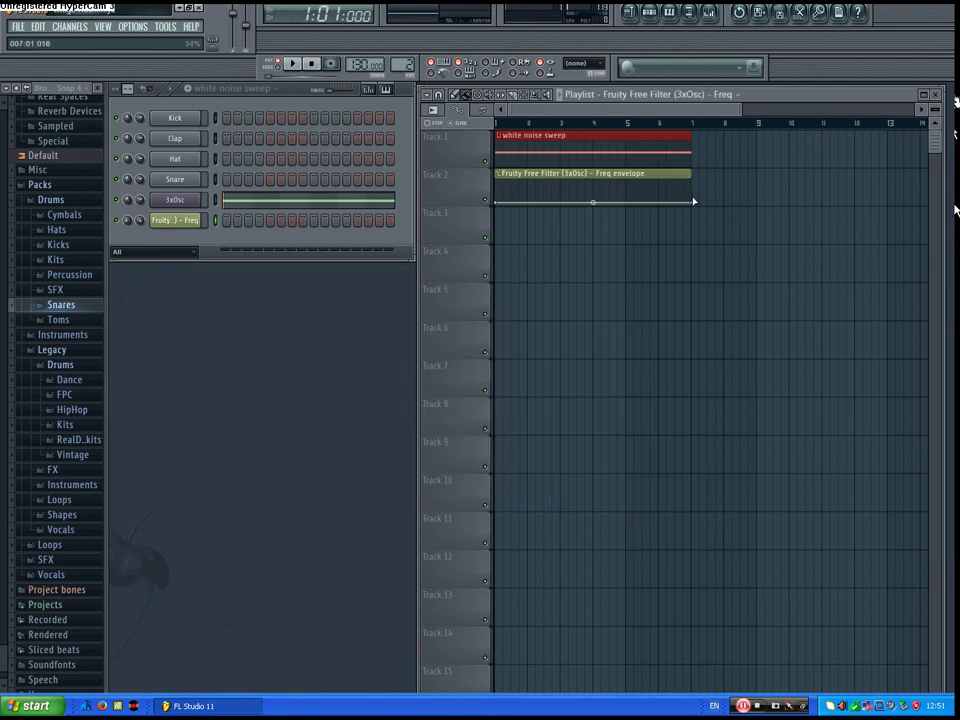
Step: Raise the Freq envelope's end point to 100% and move the white noise sweep clip to Track 3
{"action": "mouse_move", "coordinate": [694, 202]}
{"action": "left_mouse_down"}
{"action": "mouse_move", "coordinate": [710, 183]}
{"action": "mouse_move", "coordinate": [695, 181]}
{"action": "left_mouse_up"}
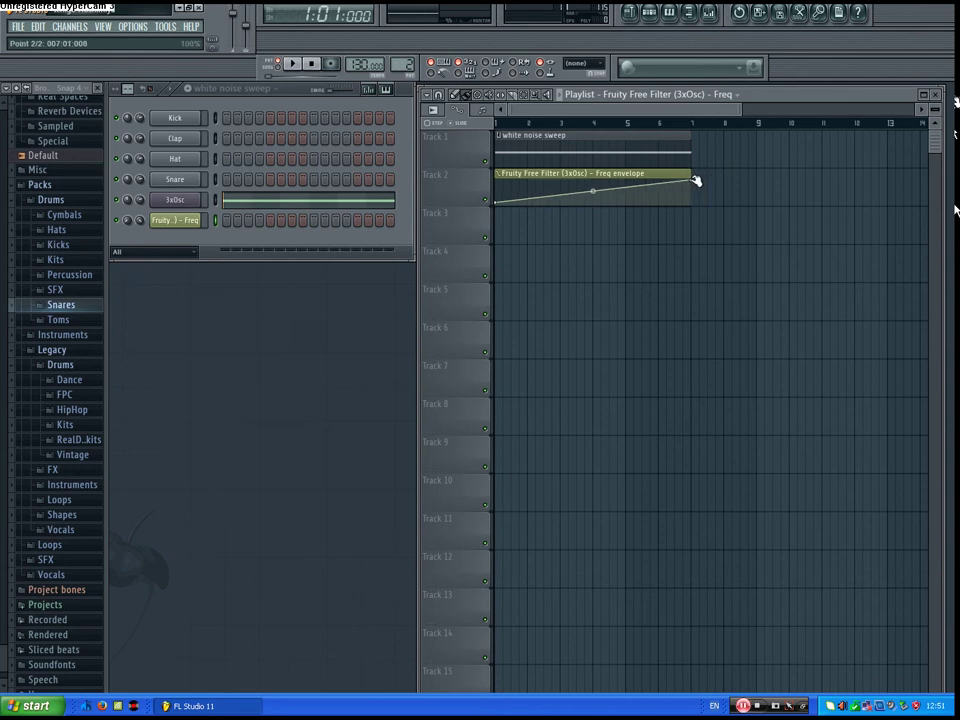
{"action": "left_click_drag", "start_coordinate": [568, 132], "coordinate": [561, 259]}
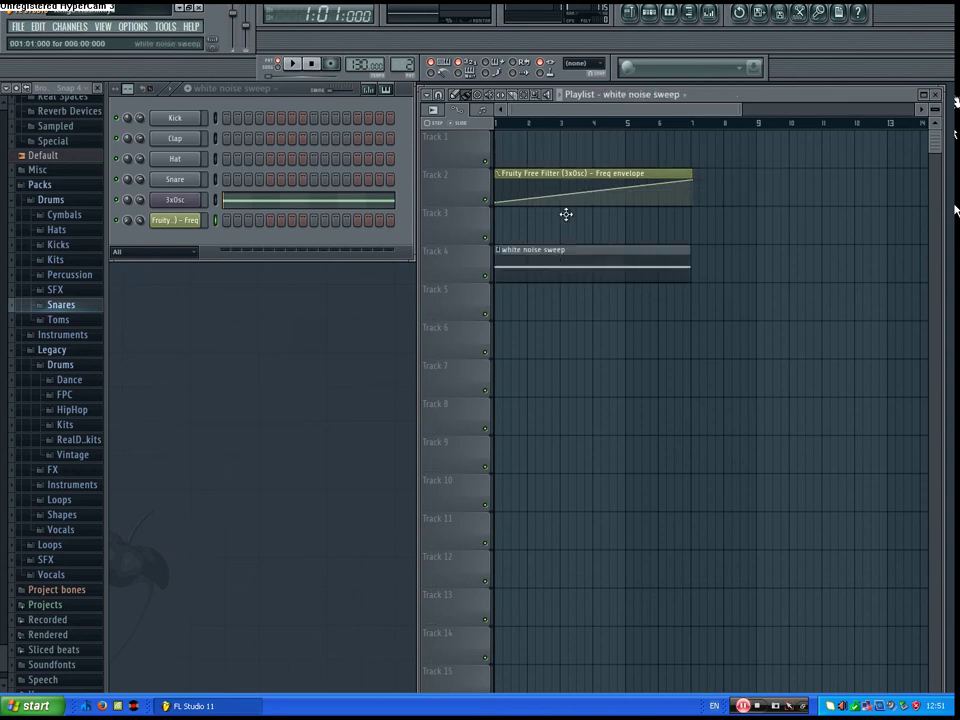
{"action": "mouse_move", "coordinate": [566, 214]}
{"action": "left_mouse_down"}
{"action": "mouse_move", "coordinate": [538, 210]}
{"action": "mouse_move", "coordinate": [553, 208]}
{"action": "left_mouse_up"}
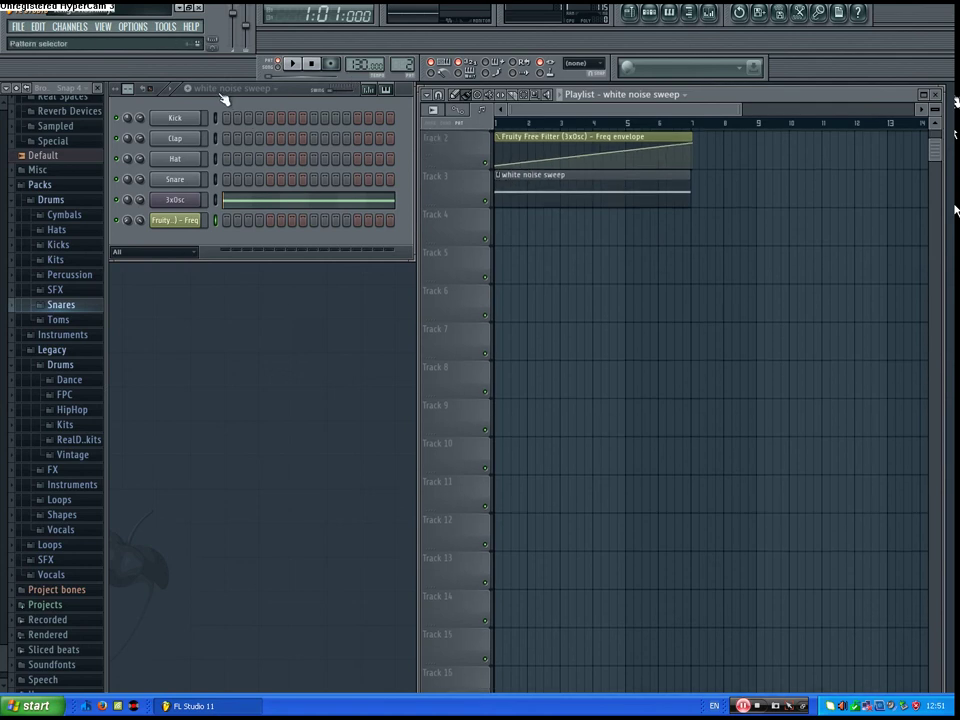
Step: Select Pattern 1 and paint six copies of it on Track 1 across bars 1 to 6
{"action": "scroll", "coordinate": [227, 90], "scroll_direction": "up", "scroll_amount": 1}
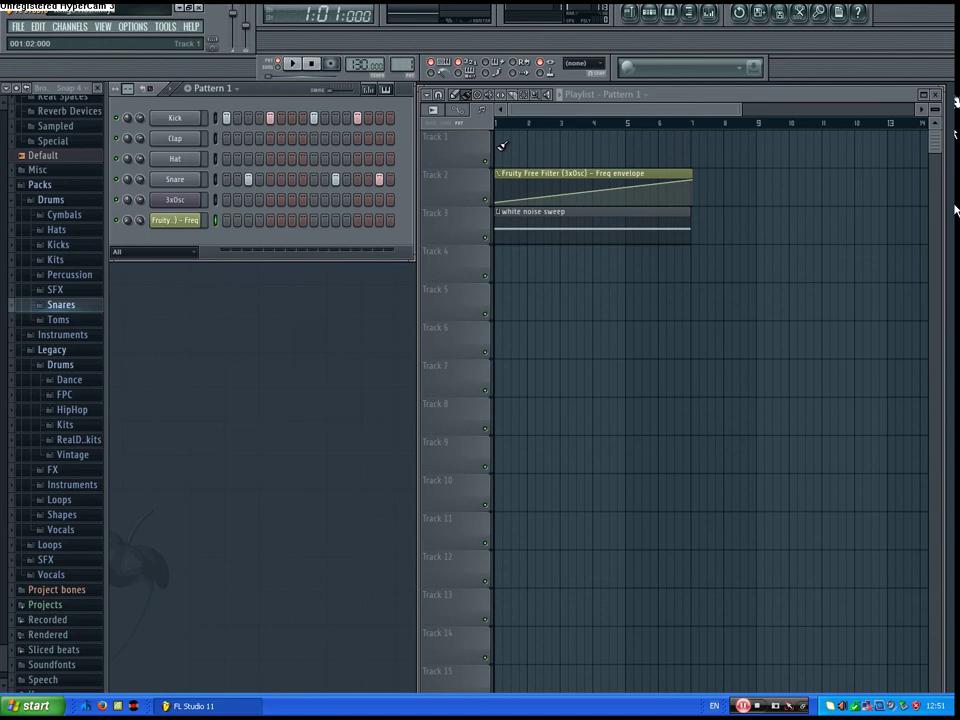
{"action": "left_click_drag", "start_coordinate": [500, 135], "coordinate": [672, 138]}
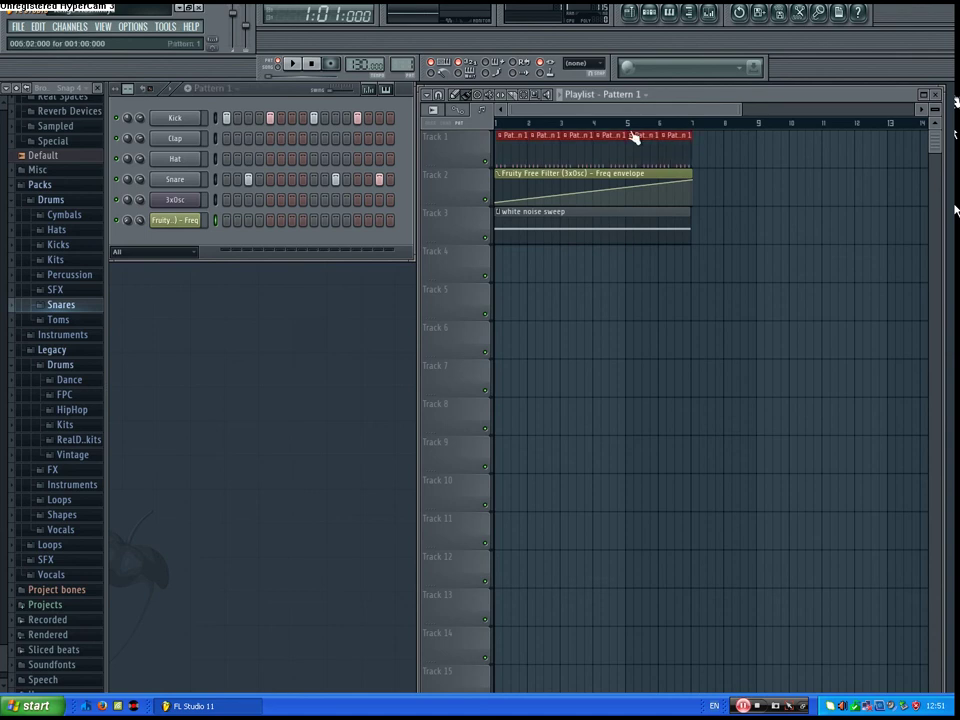
Step: Play the song and paint five more Pattern 1 clips on Track 1 across bars 7 to 11
{"action": "left_click", "coordinate": [293, 64]}
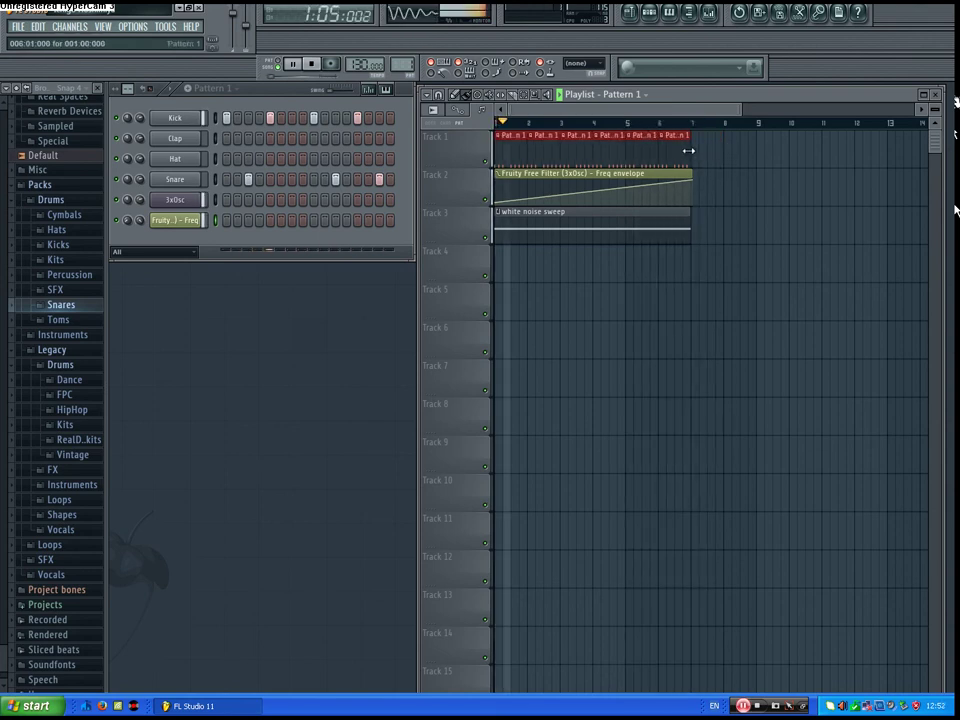
{"action": "left_click_drag", "start_coordinate": [697, 146], "coordinate": [850, 150]}
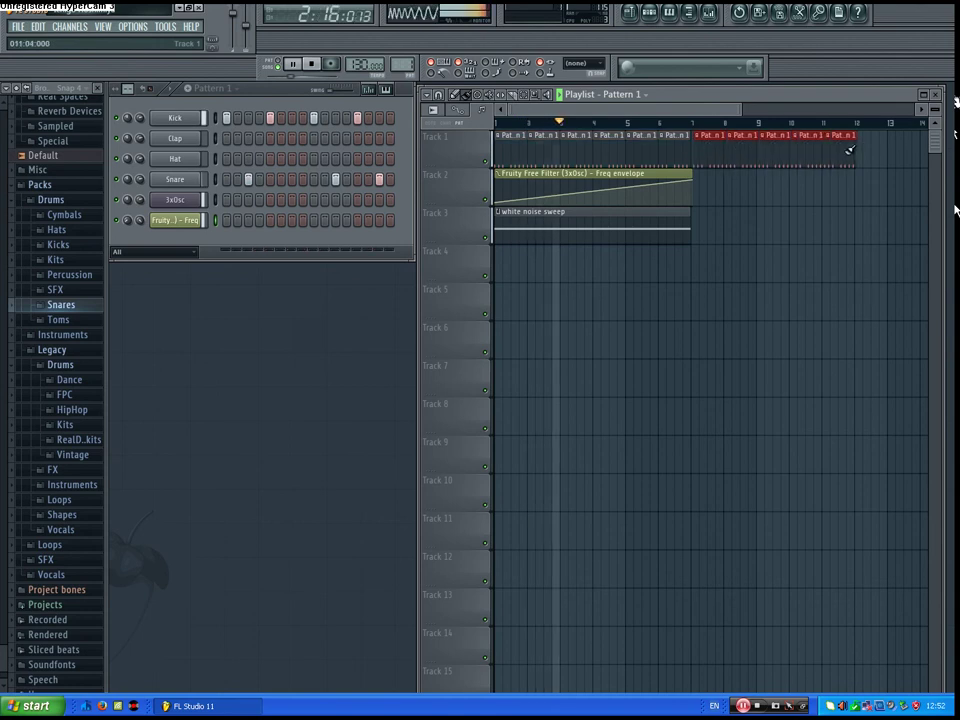
{"action": "left_click", "coordinate": [755, 135]}
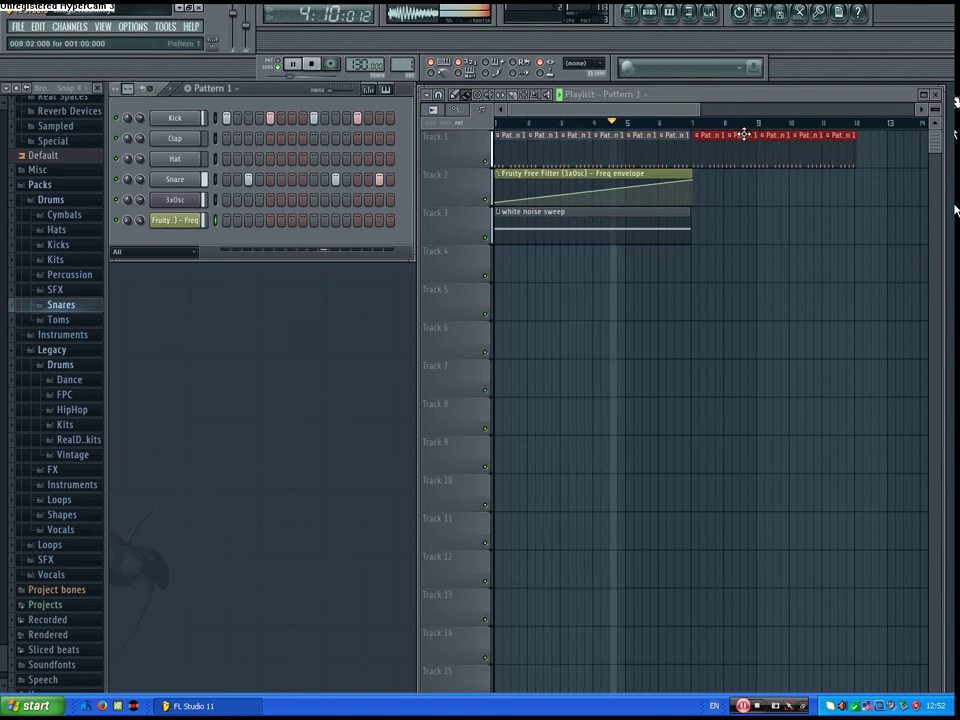
{"action": "left_click", "coordinate": [726, 135]}
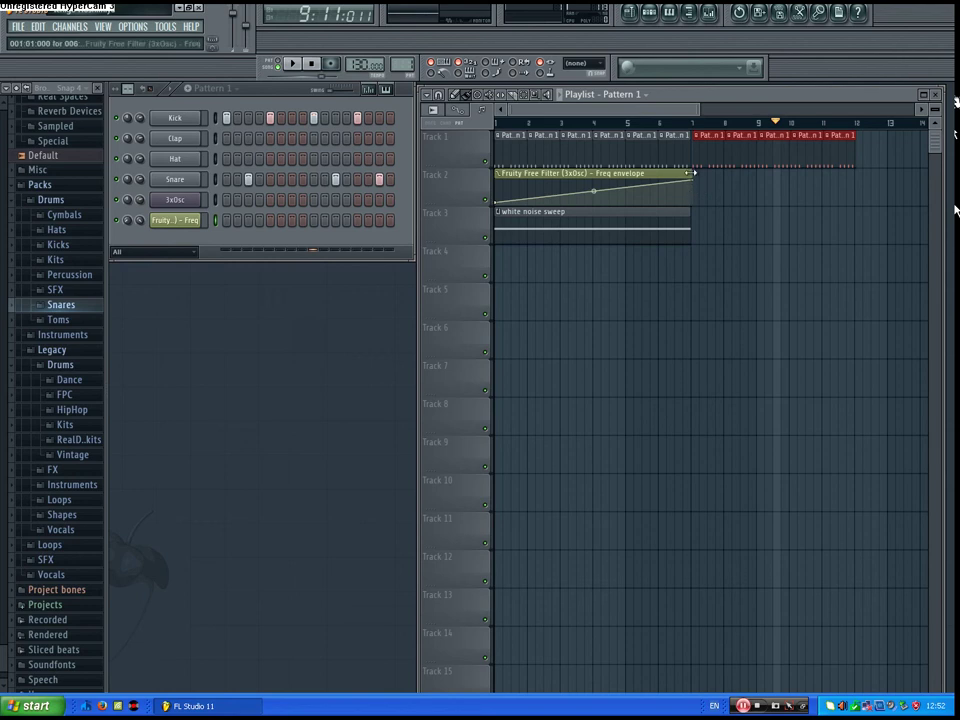
Step: Extend the Freq envelope clip on Track 2 to about the end of bar 11
{"action": "left_click_drag", "start_coordinate": [694, 173], "coordinate": [858, 175]}
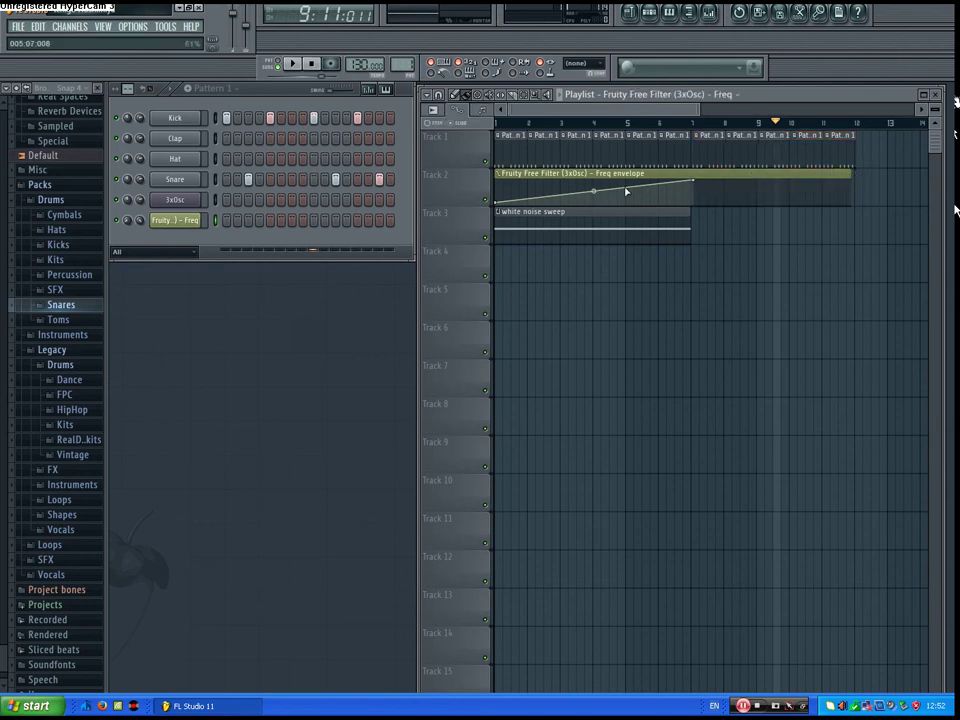
Step: Shape the Freq envelope on Track 2 to rise to a peak at about bar 6.5 and fall to the bottom at the clip's end
{"action": "left_click_drag", "start_coordinate": [694, 182], "coordinate": [866, 183]}
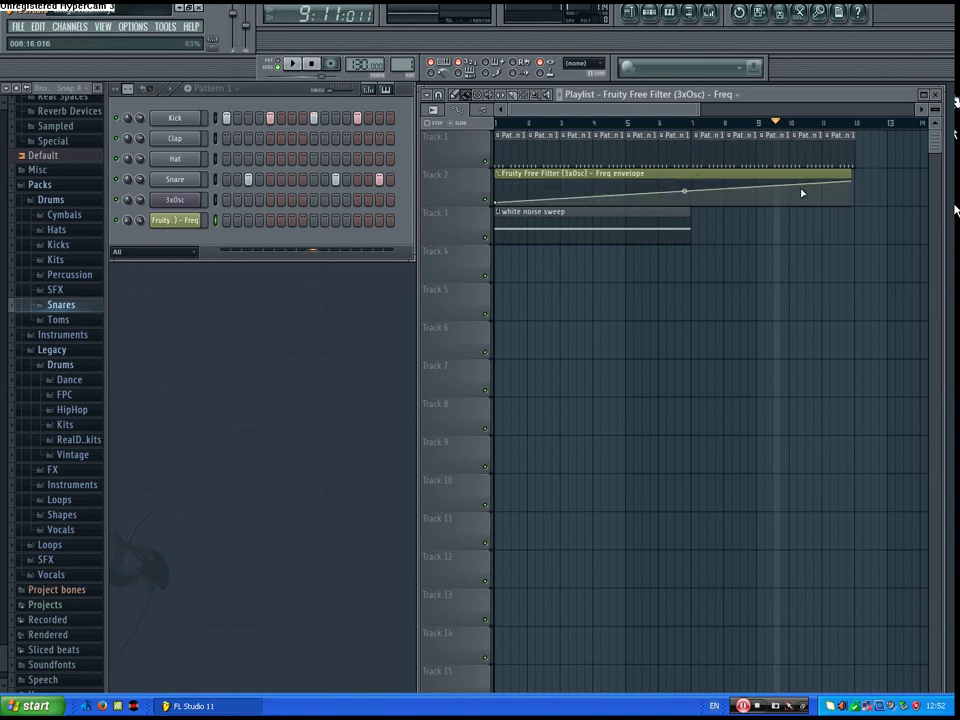
{"action": "right_click", "coordinate": [693, 193]}
{"action": "left_click_drag", "start_coordinate": [695, 192], "coordinate": [849, 186]}
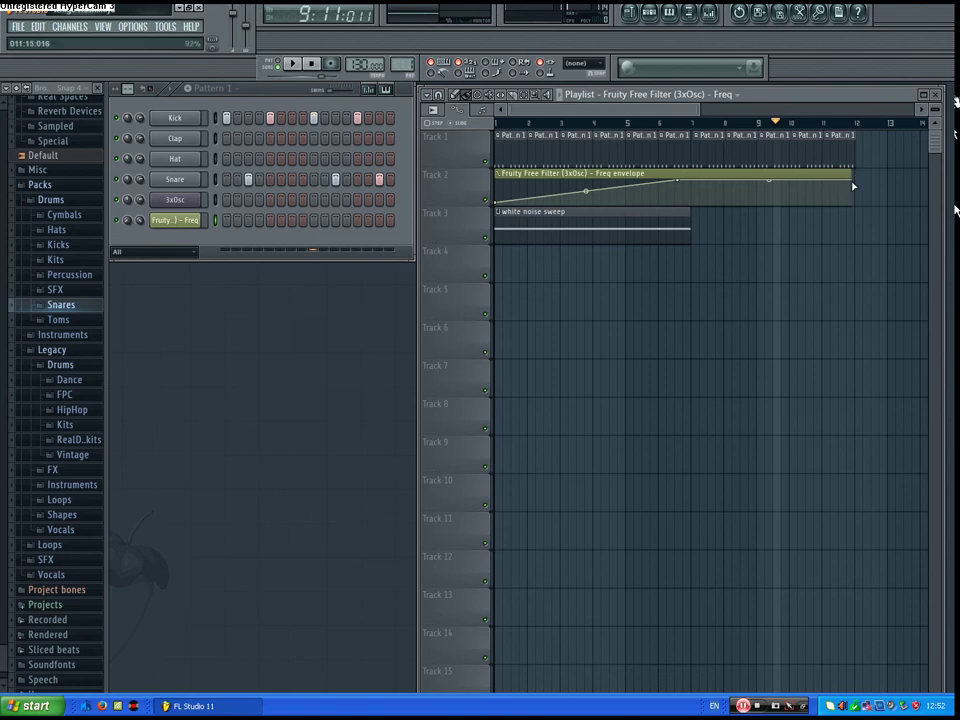
{"action": "left_click_drag", "start_coordinate": [852, 186], "coordinate": [855, 212]}
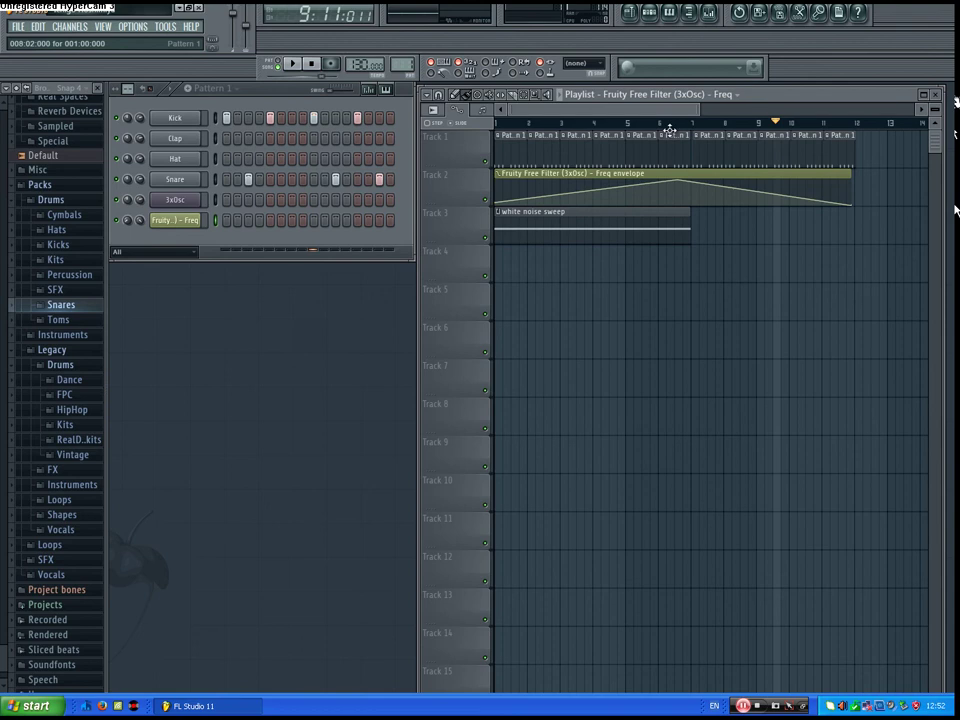
Step: Try a second white noise sweep clip on Track 3 from bar 7 and play the song from the start
{"action": "left_click", "coordinate": [505, 125]}
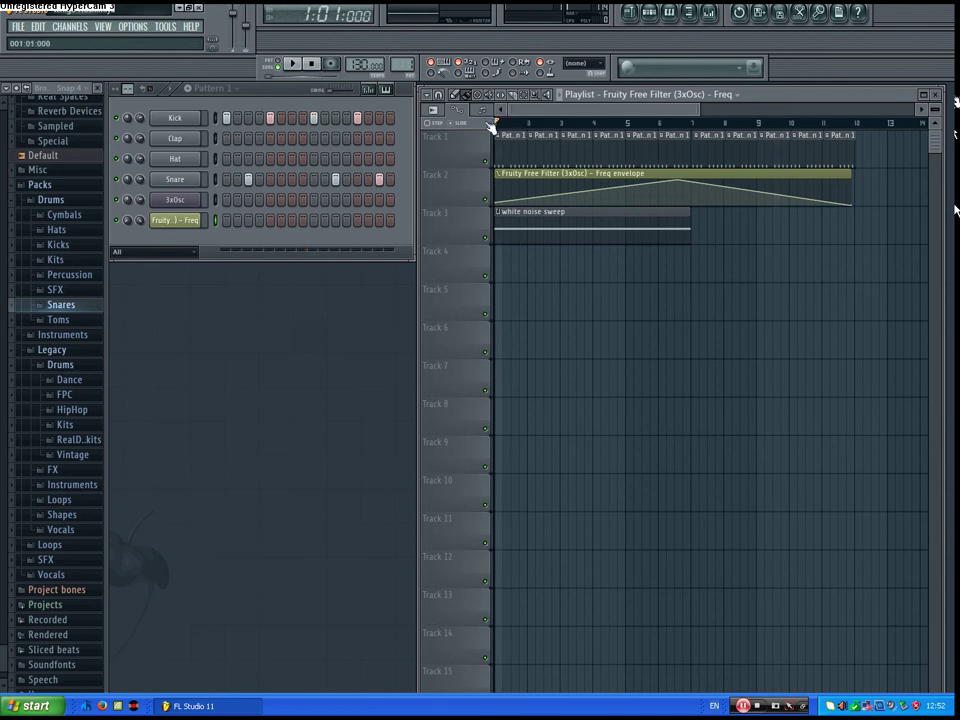
{"action": "left_click", "coordinate": [664, 228]}
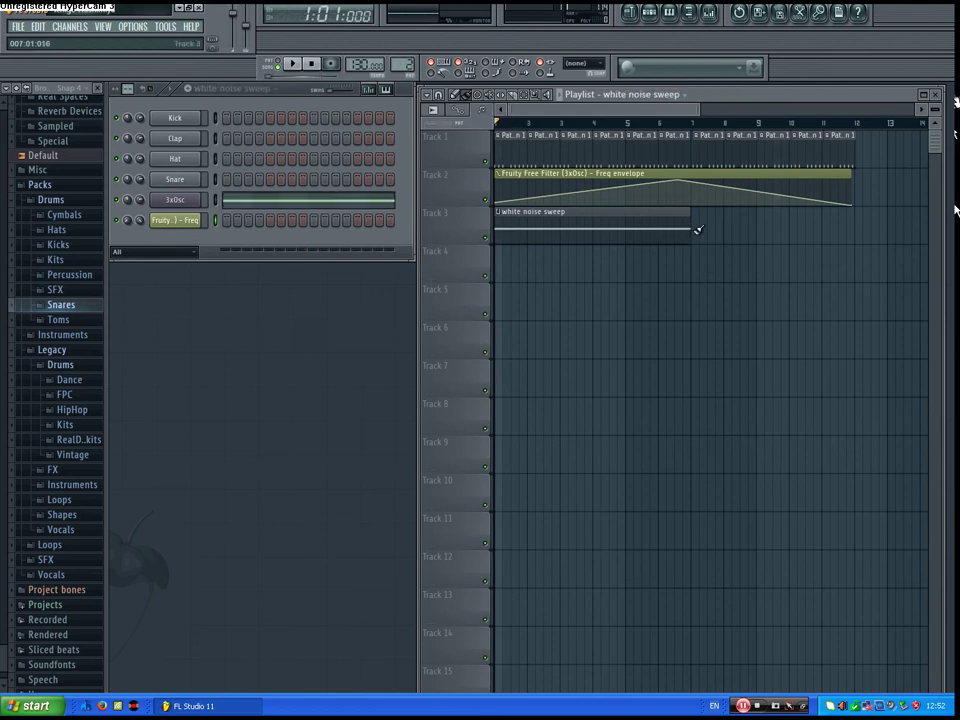
{"action": "left_click", "coordinate": [694, 229]}
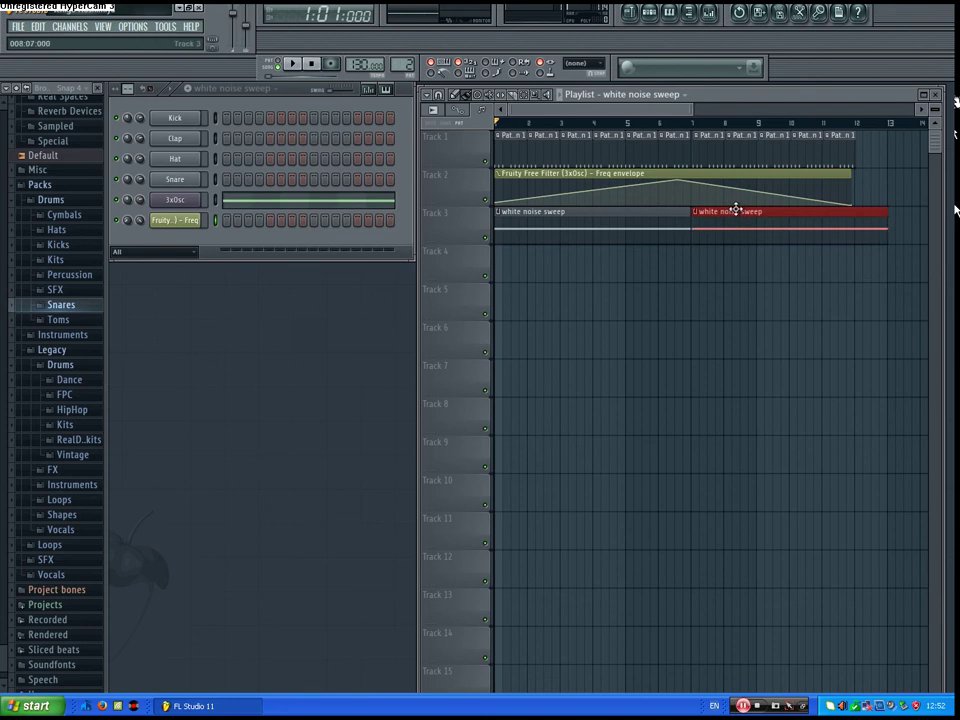
{"action": "left_click", "coordinate": [294, 63]}
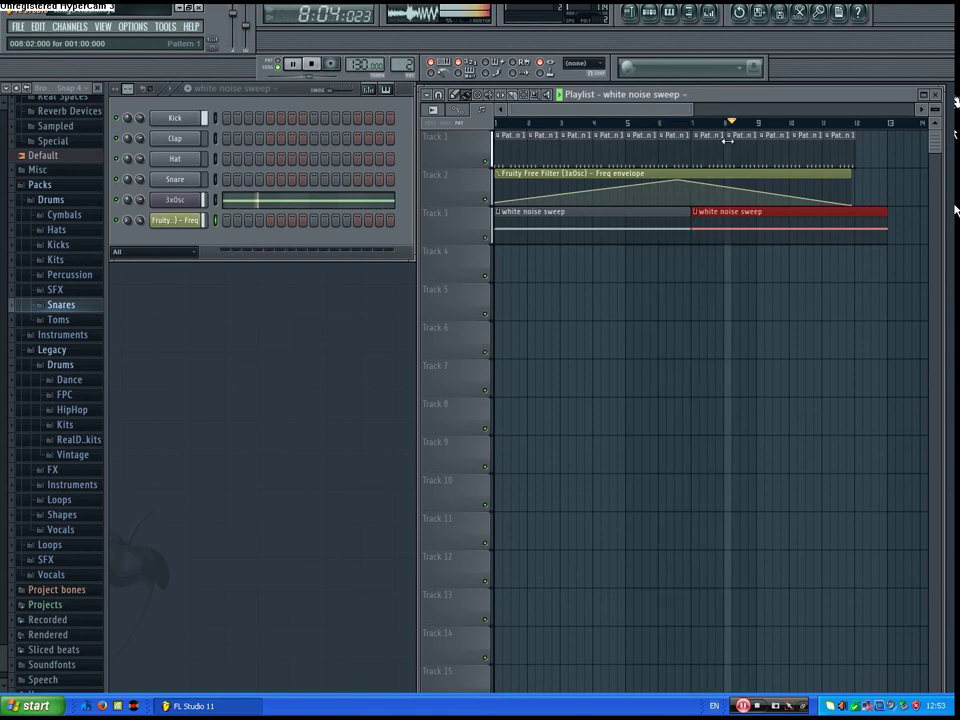
{"action": "left_click", "coordinate": [294, 68]}
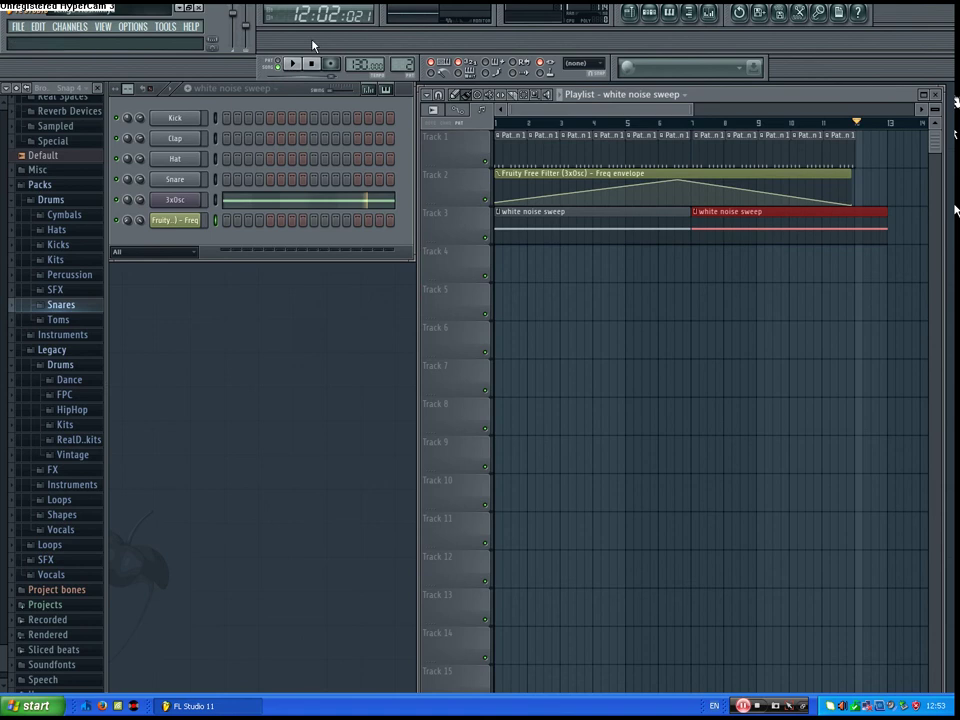
{"action": "right_click", "coordinate": [767, 228]}
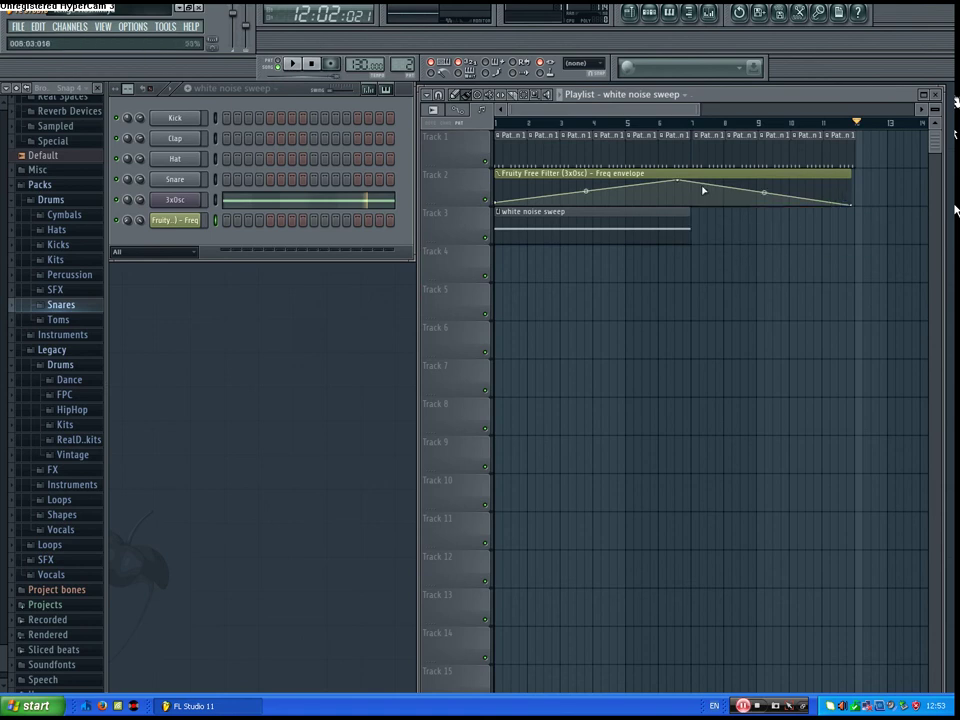
Step: Reshape the Freq envelope with peaks at about bars 3 and 6.5, a dip just before bar 5, and a flat low from bar 7 to 11
{"action": "left_click_drag", "start_coordinate": [722, 187], "coordinate": [700, 224]}
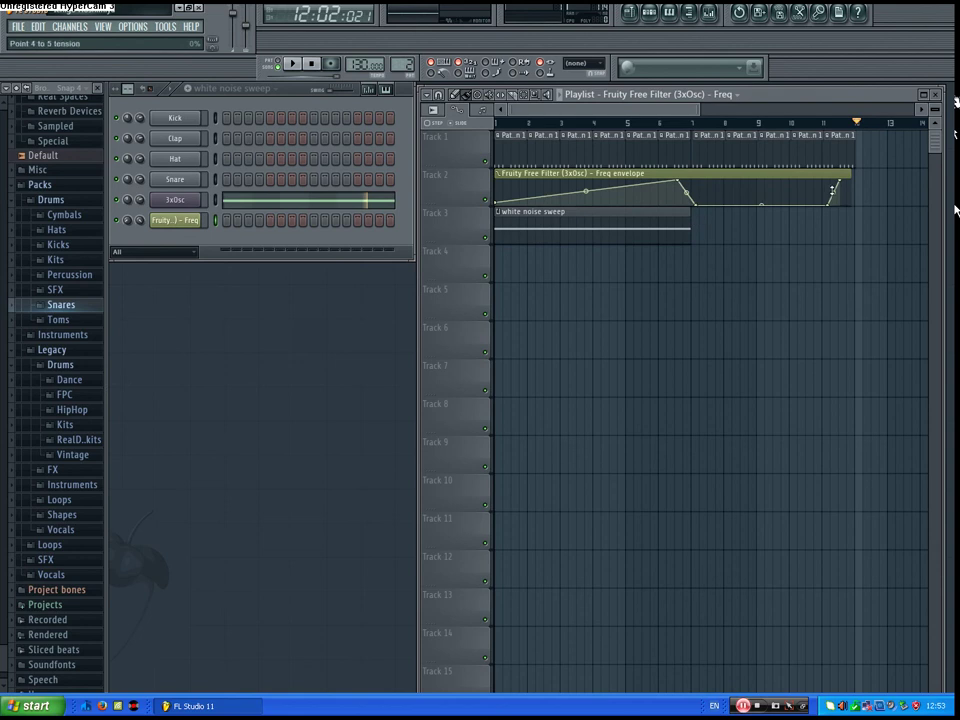
{"action": "left_click_drag", "start_coordinate": [841, 186], "coordinate": [855, 183]}
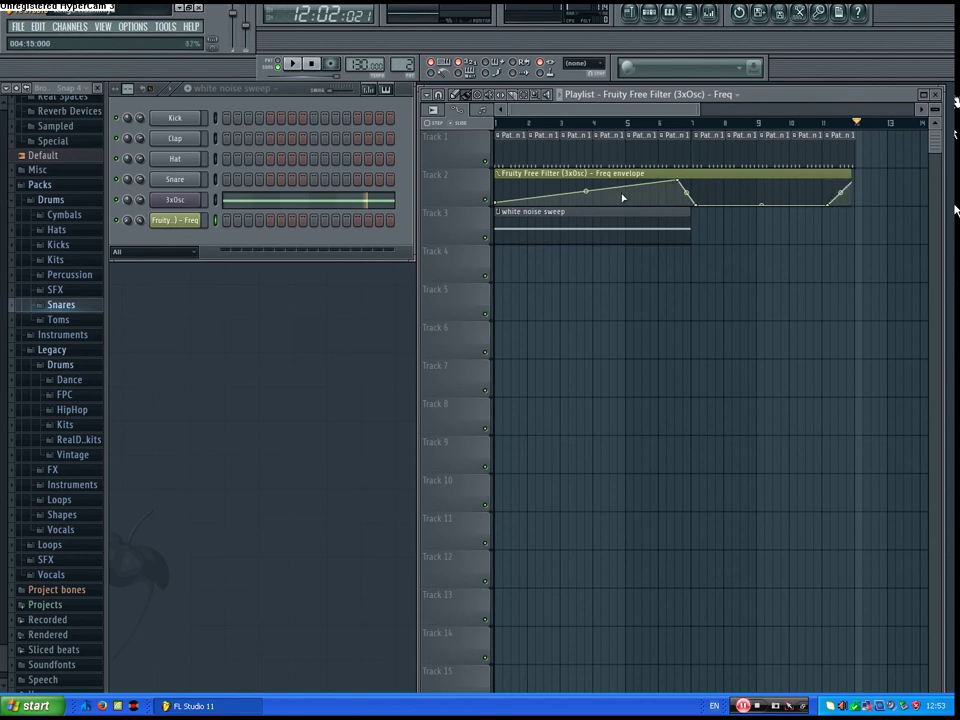
{"action": "left_click_drag", "start_coordinate": [630, 189], "coordinate": [634, 214]}
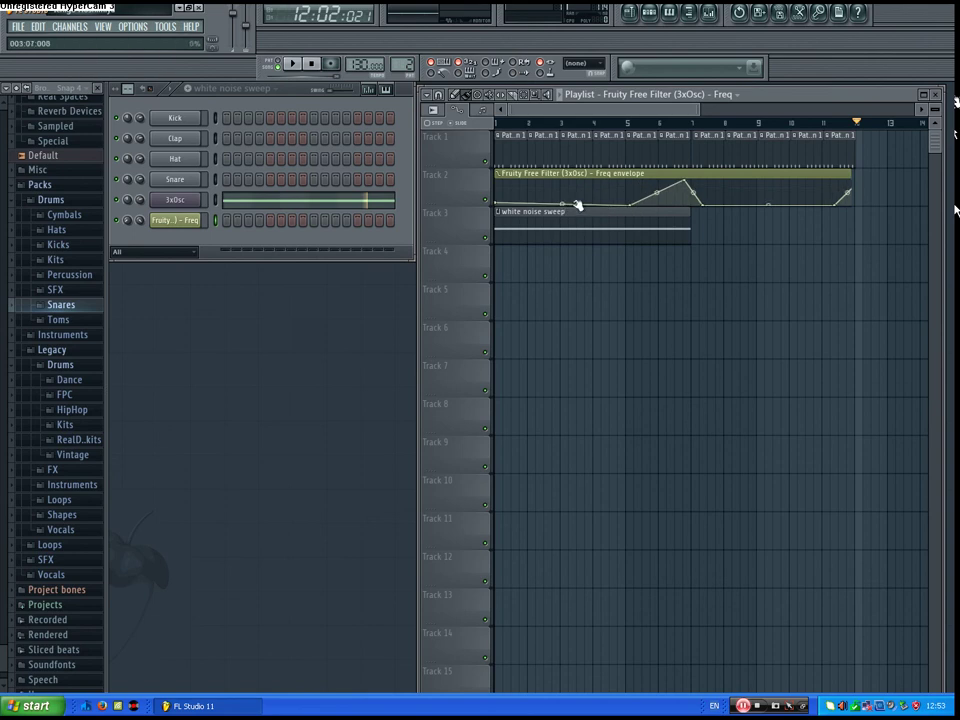
{"action": "left_click_drag", "start_coordinate": [578, 206], "coordinate": [566, 152]}
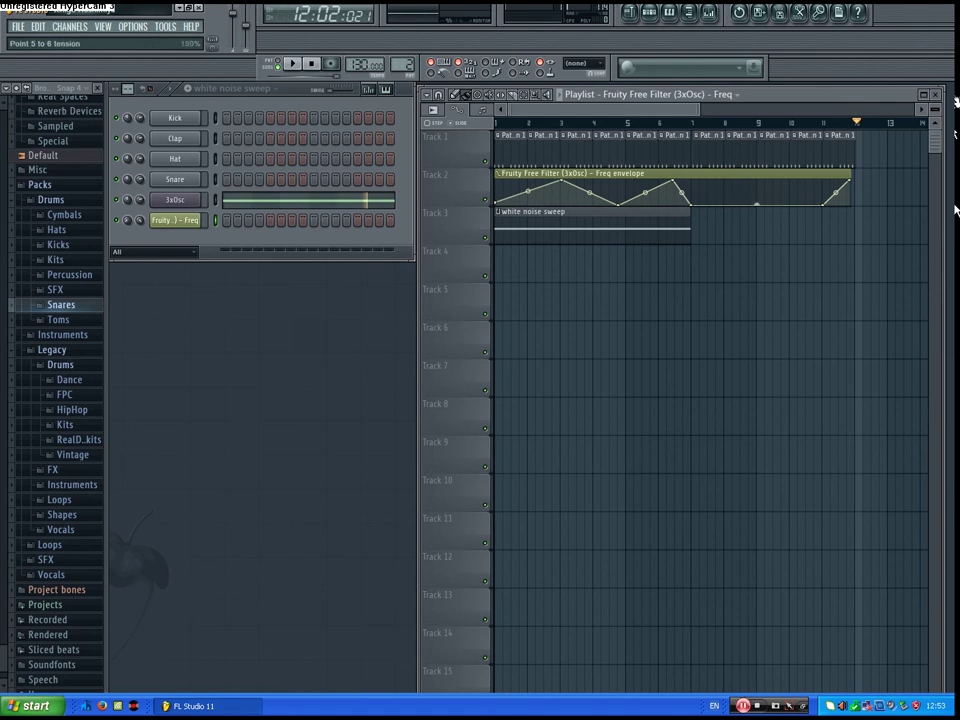
Step: Clear the Pattern 1 clips from Track 1 and paint twelve fresh copies across bars 1 to 12
{"action": "right_click", "coordinate": [741, 135]}
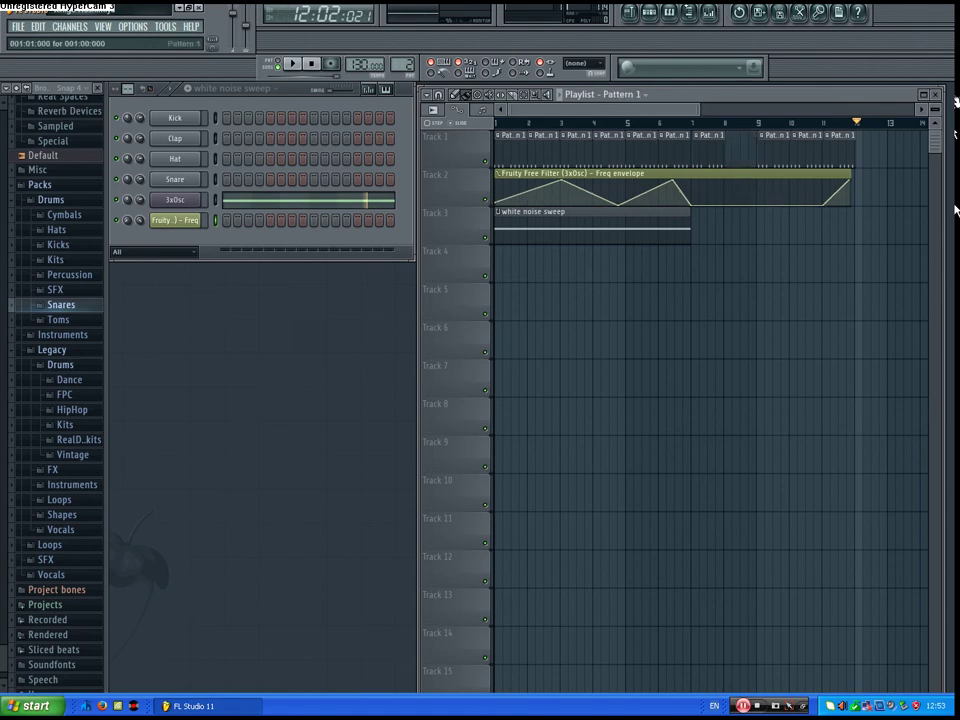
{"action": "right_click", "coordinate": [768, 143]}
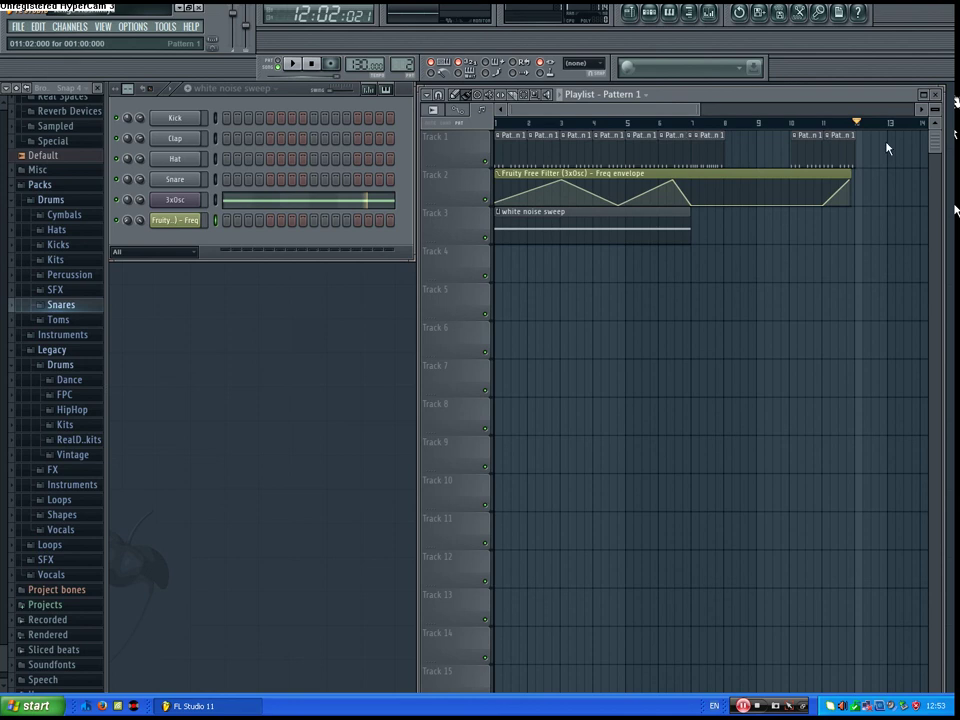
{"action": "right_click", "coordinate": [806, 141]}
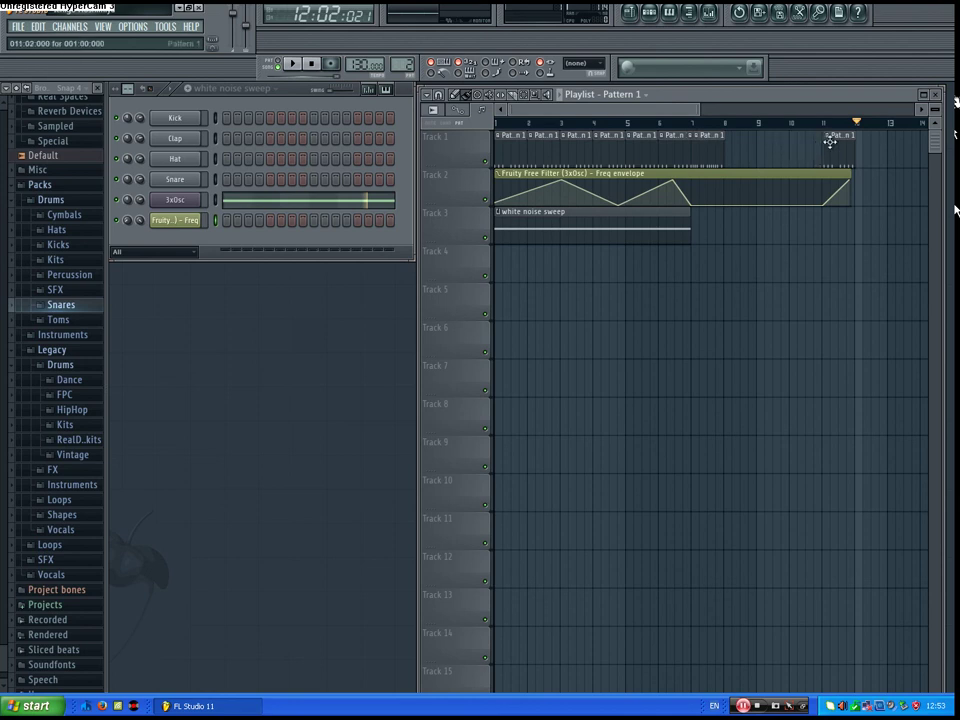
{"action": "right_click", "coordinate": [831, 141]}
{"action": "left_click", "coordinate": [704, 146]}
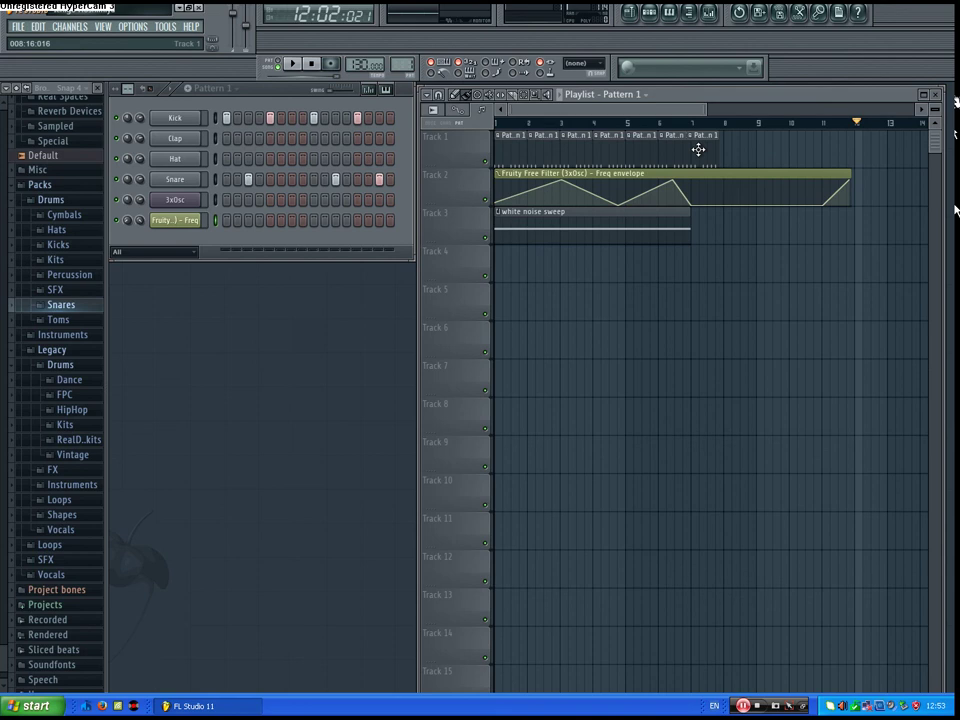
{"action": "left_click", "coordinate": [702, 136]}
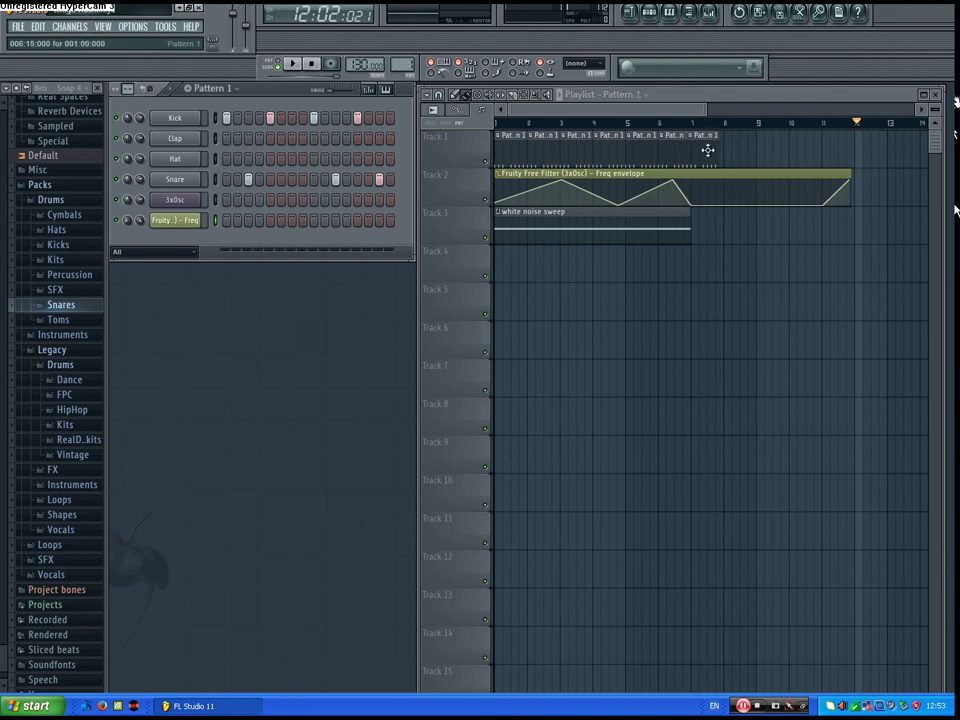
{"action": "right_click", "coordinate": [707, 150]}
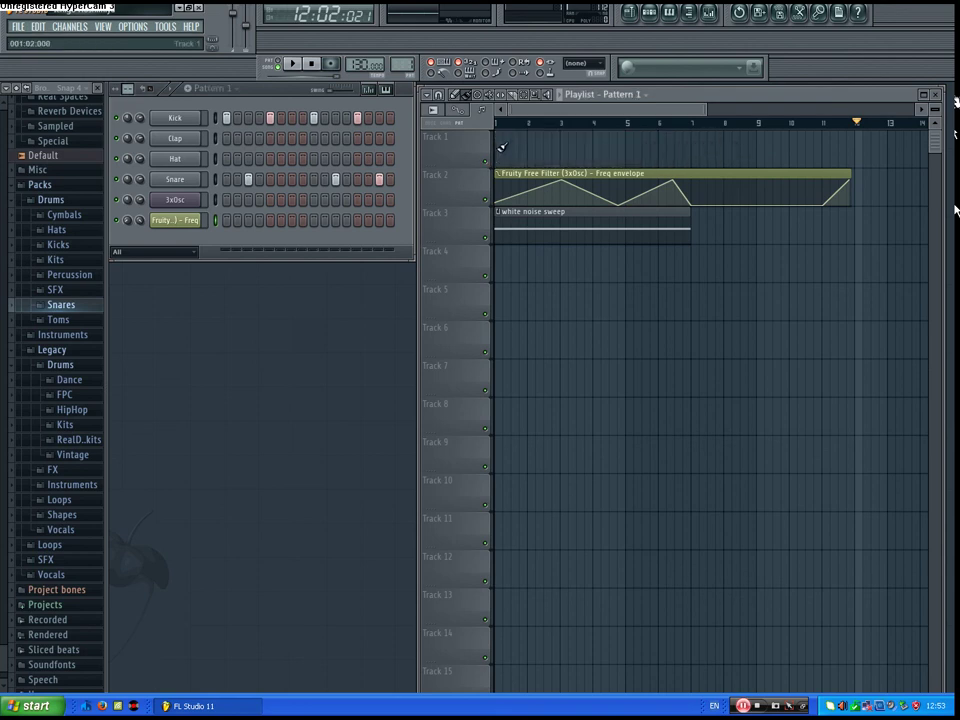
{"action": "left_click_drag", "start_coordinate": [500, 147], "coordinate": [872, 150]}
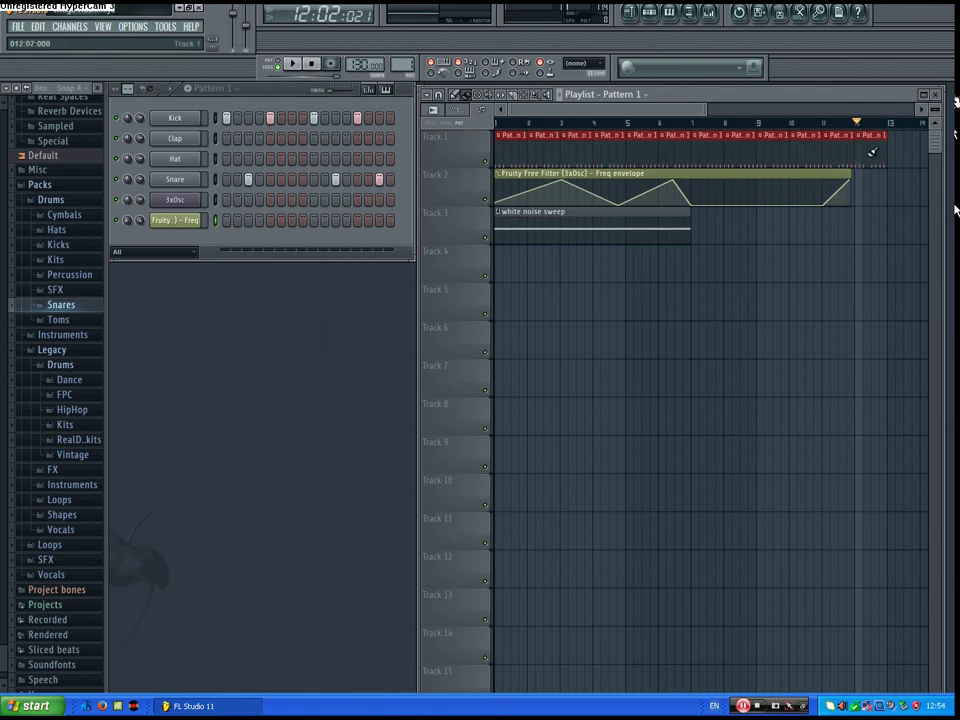
Step: Play the song while lowering the Freq envelope's peak before bar 7 and adding a small peak near bar 10, dropping to the bottom on both sides
{"action": "left_click", "coordinate": [295, 64]}
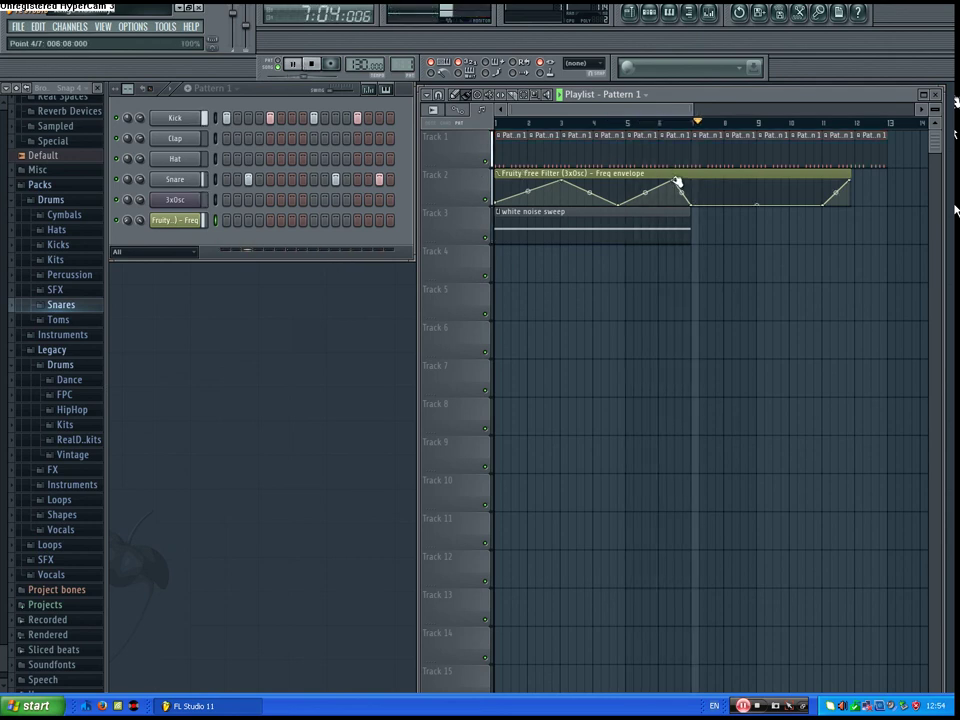
{"action": "left_click_drag", "start_coordinate": [677, 180], "coordinate": [688, 198]}
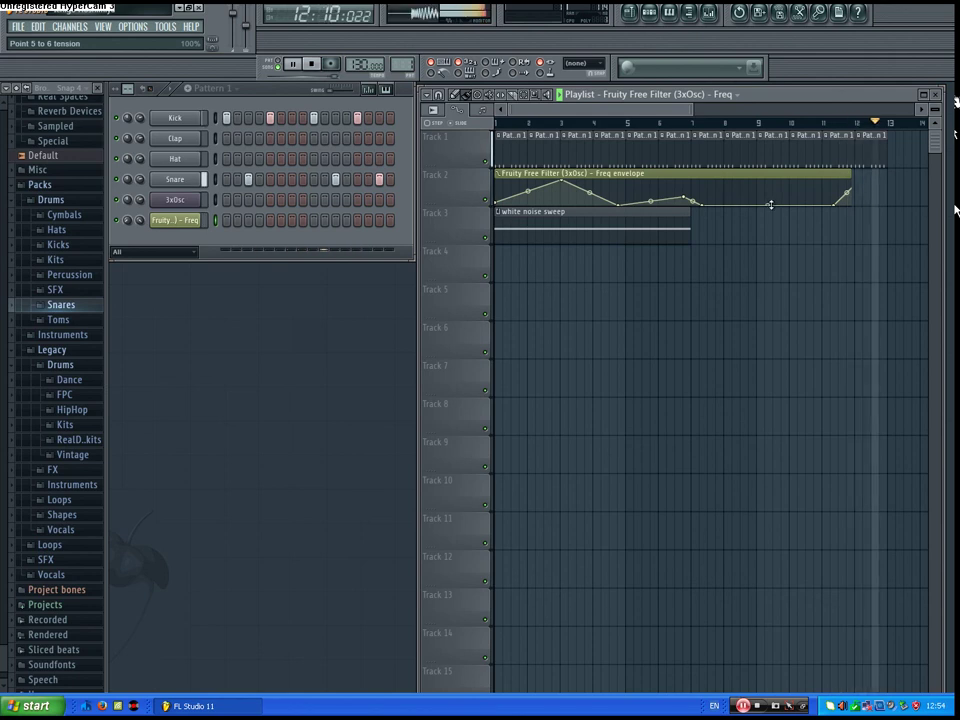
{"action": "left_click_drag", "start_coordinate": [770, 204], "coordinate": [776, 193]}
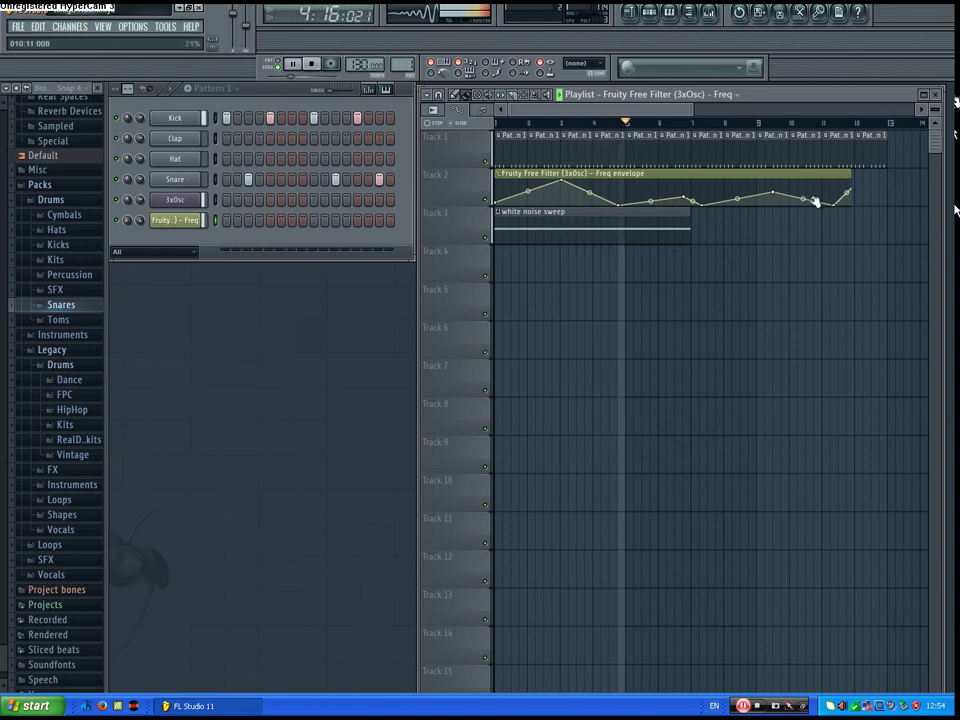
{"action": "left_click_drag", "start_coordinate": [815, 202], "coordinate": [805, 209]}
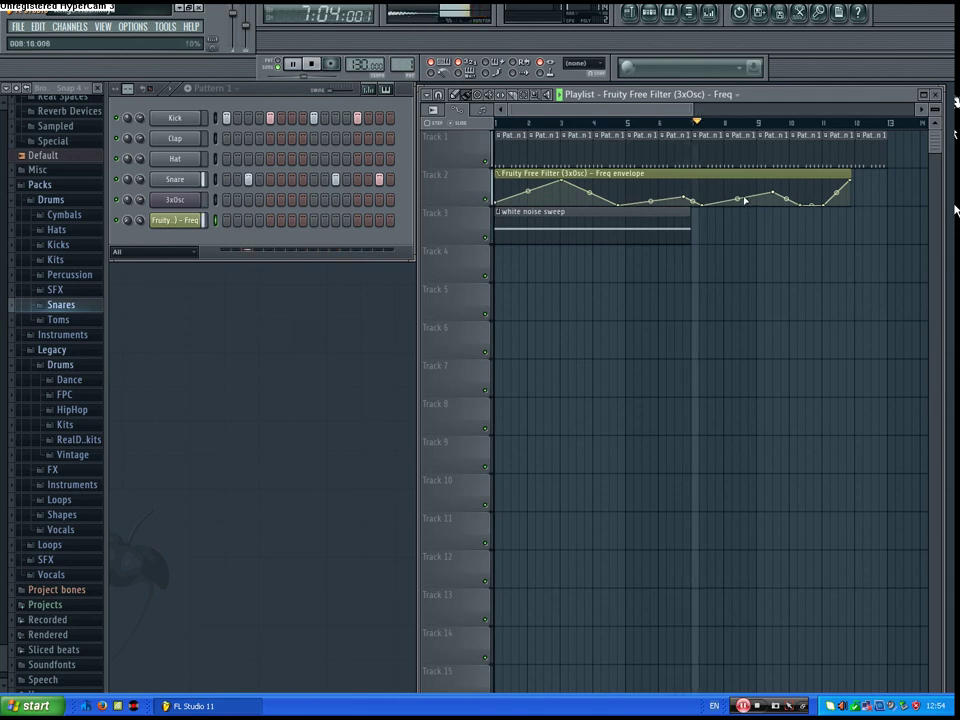
{"action": "right_click", "coordinate": [756, 197]}
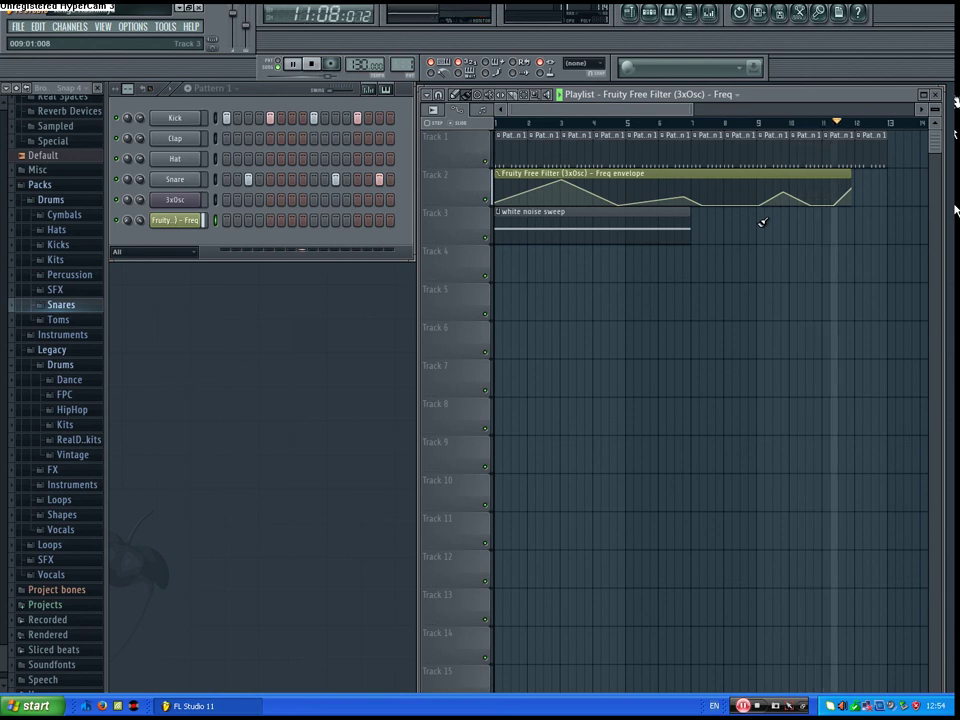
{"action": "left_click", "coordinate": [292, 64]}
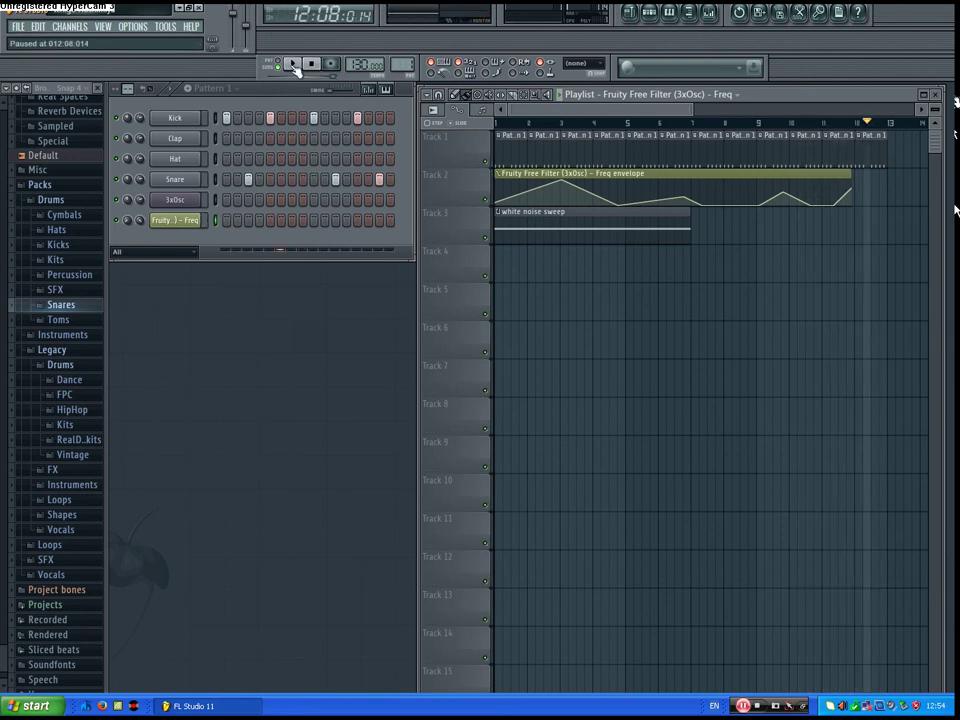